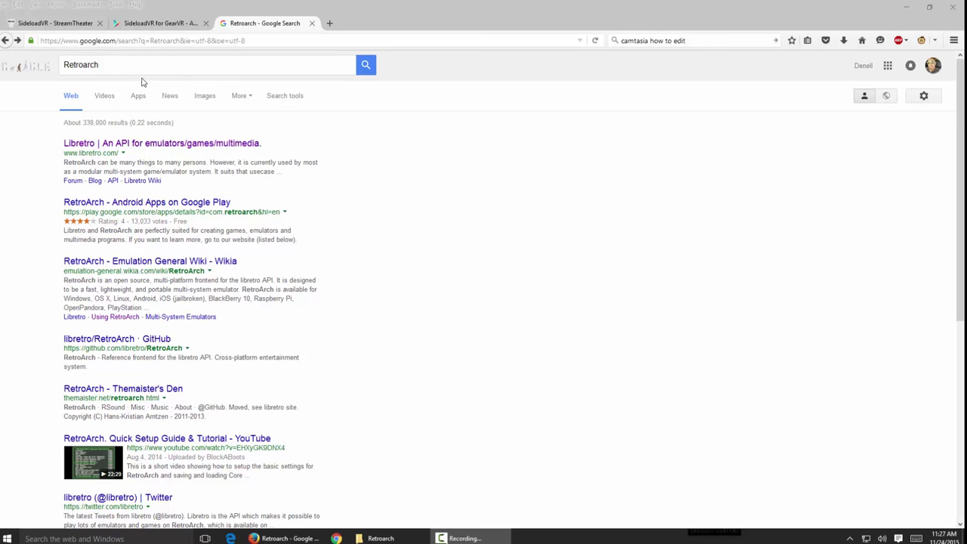
# Open the Libretro website from the search results and go to its Downloads page of stable releases.
pyautogui.click(173, 145)
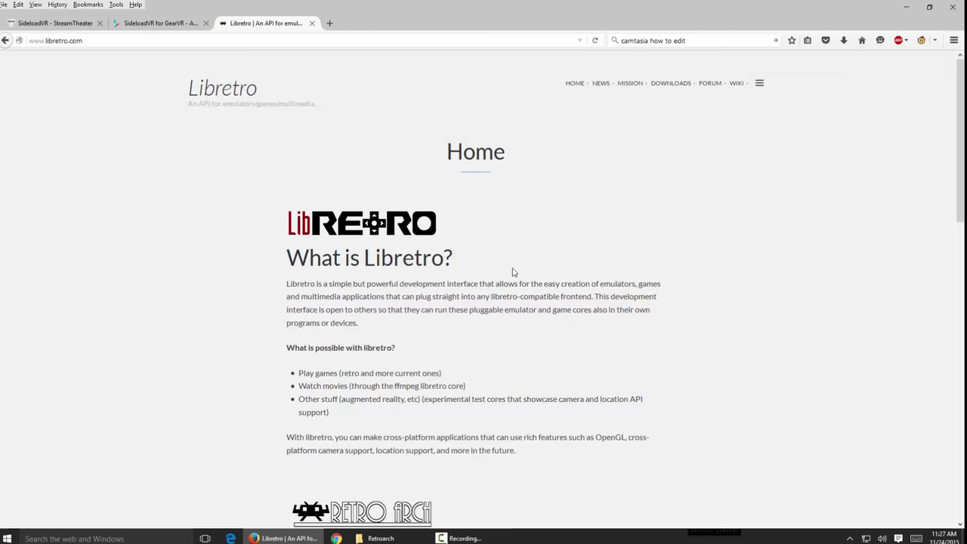
pyautogui.scroll(-10, 512, 272)
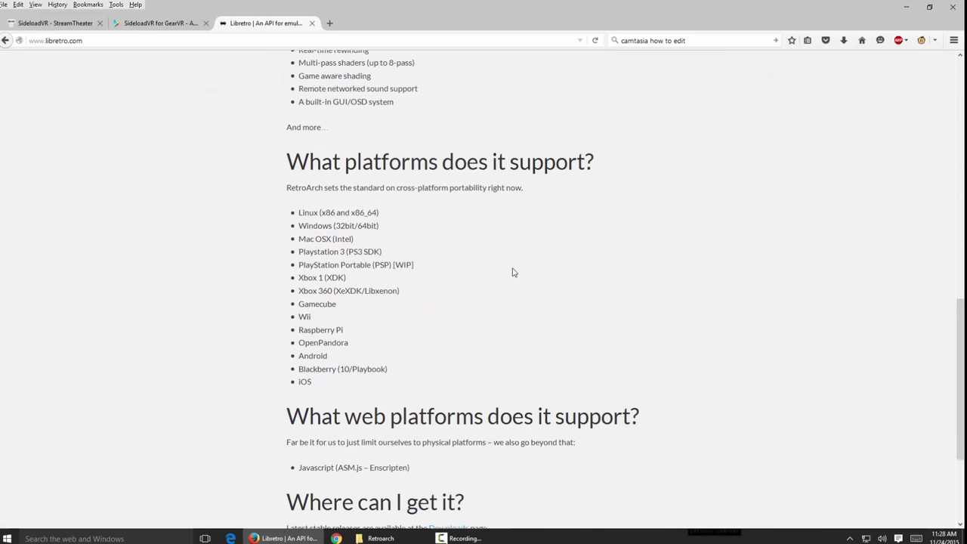
pyautogui.scroll(-3, 512, 272)
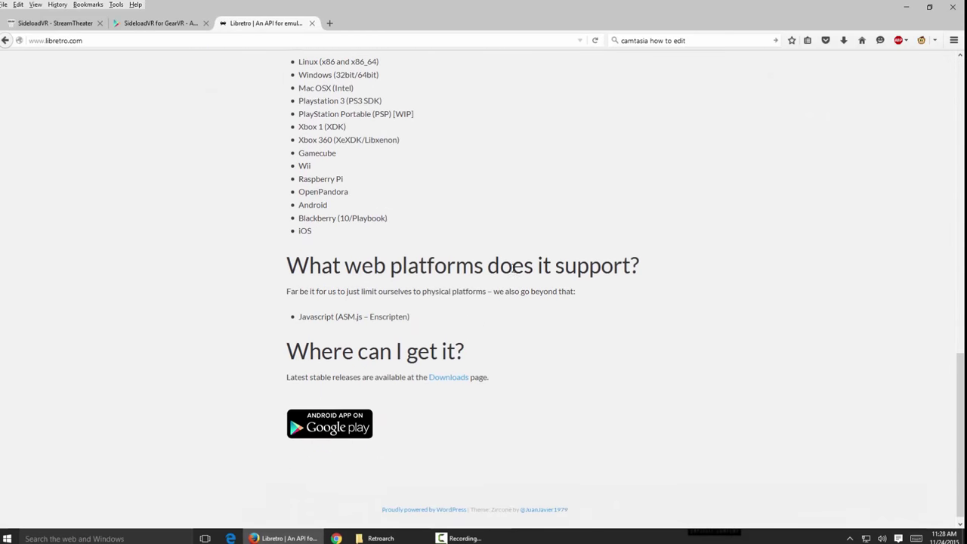
pyautogui.click(448, 376)
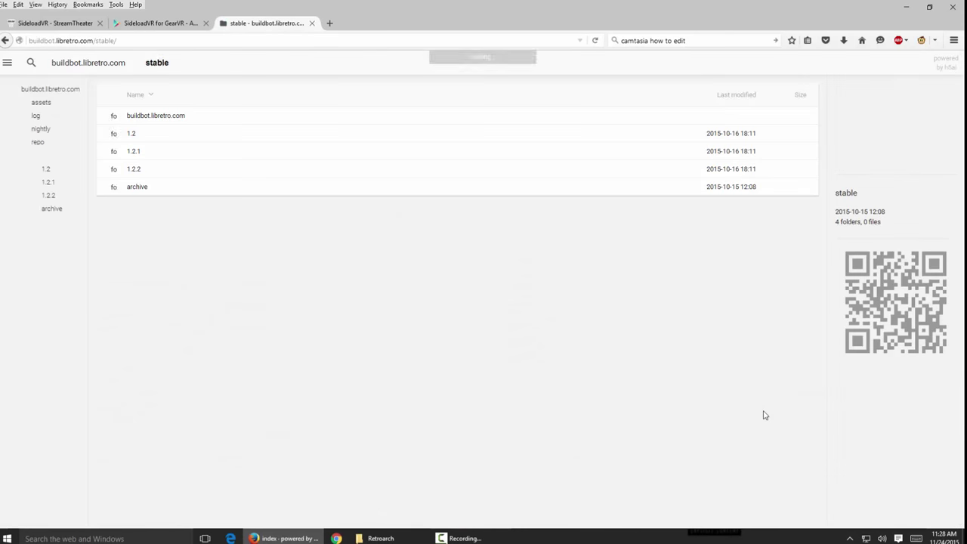
# Download RetroArch_1.2.2.7z from the win-x64 folder of release 1.2.2, keeping the option to show the completed download if it already exists.
pyautogui.click(154, 175)
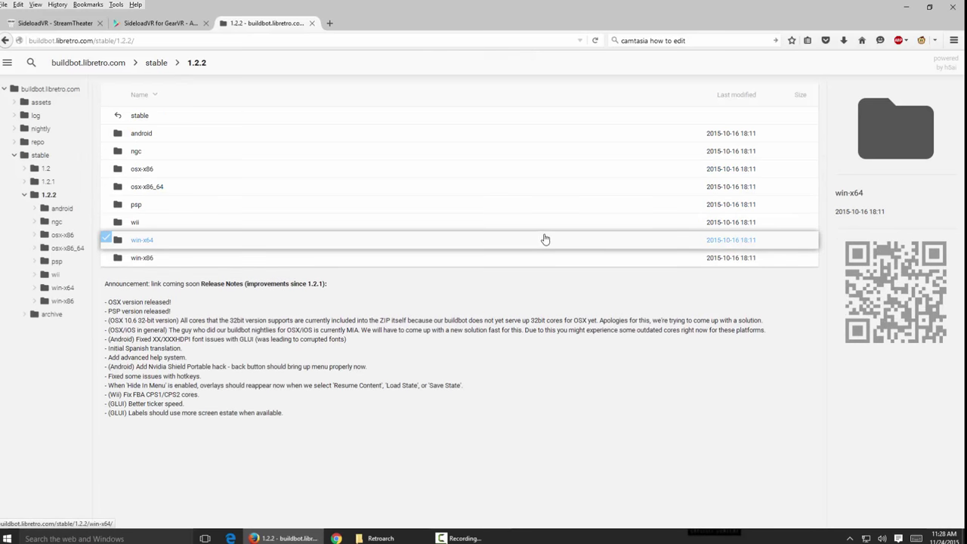
pyautogui.click(161, 241)
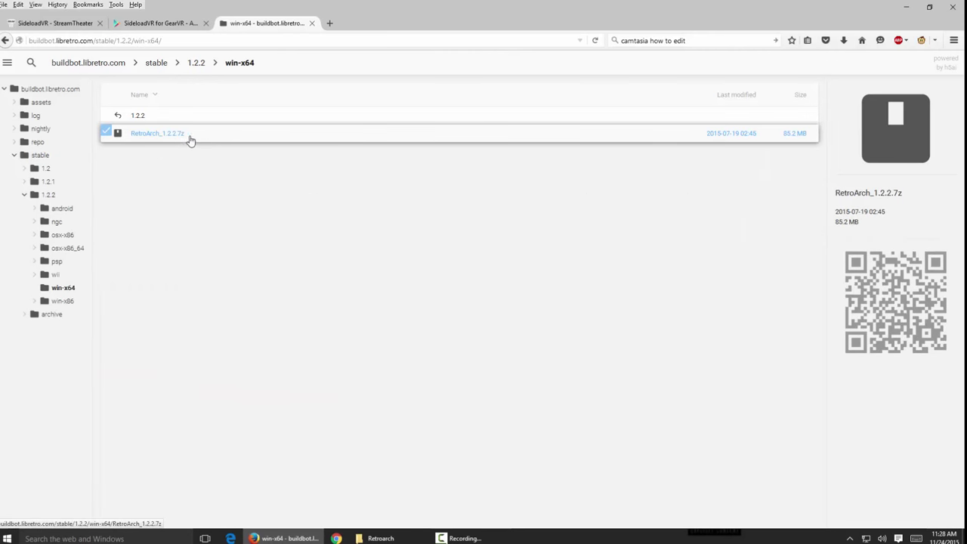
pyautogui.click(226, 143)
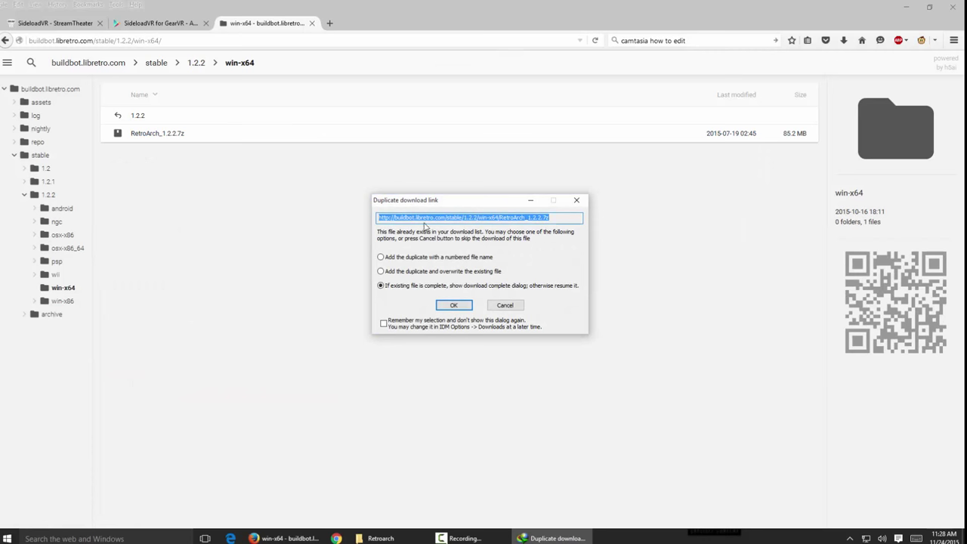
pyautogui.click(465, 307)
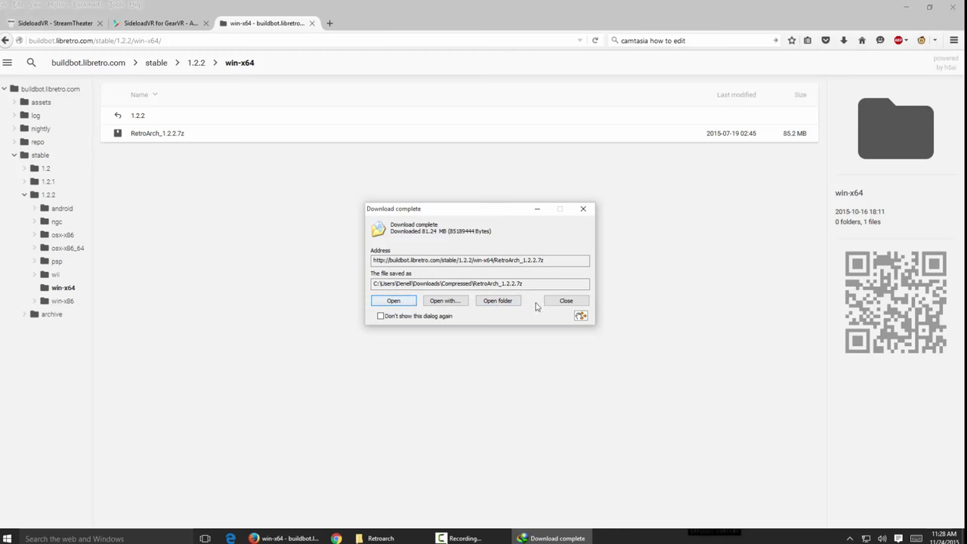
# Open the download's folder, close the download dialog, and launch retroarch.exe from the Retroarch folder.
pyautogui.click(502, 302)
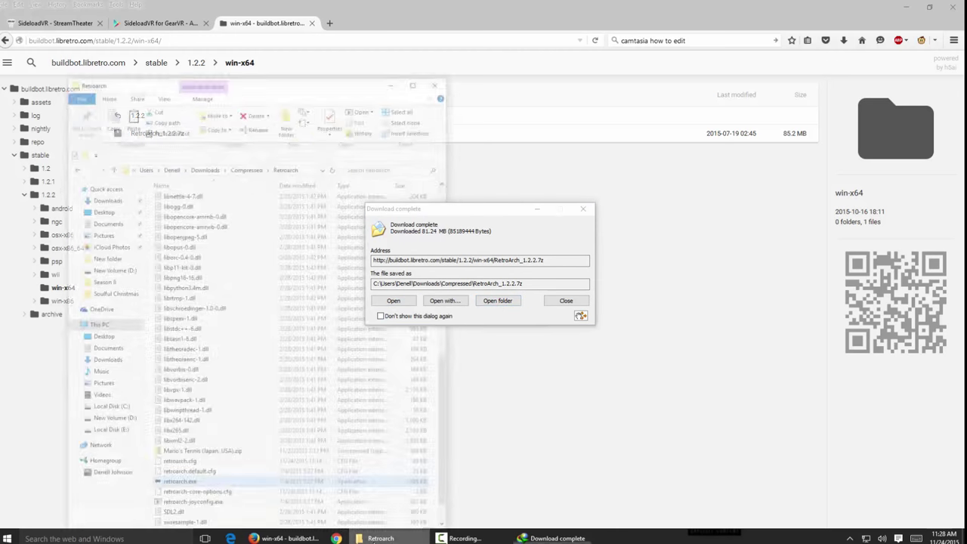
pyautogui.click(563, 302)
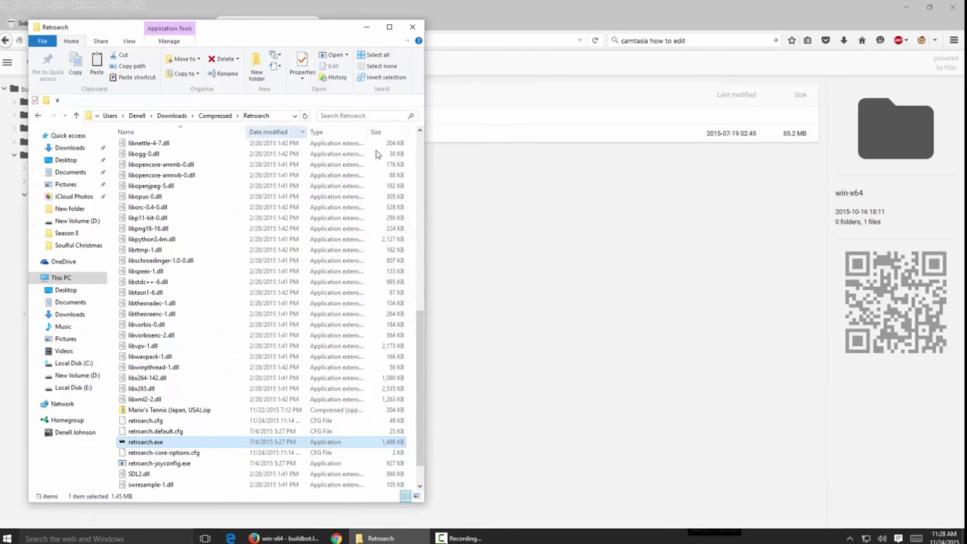
pyautogui.scroll(-1, 424, 322)
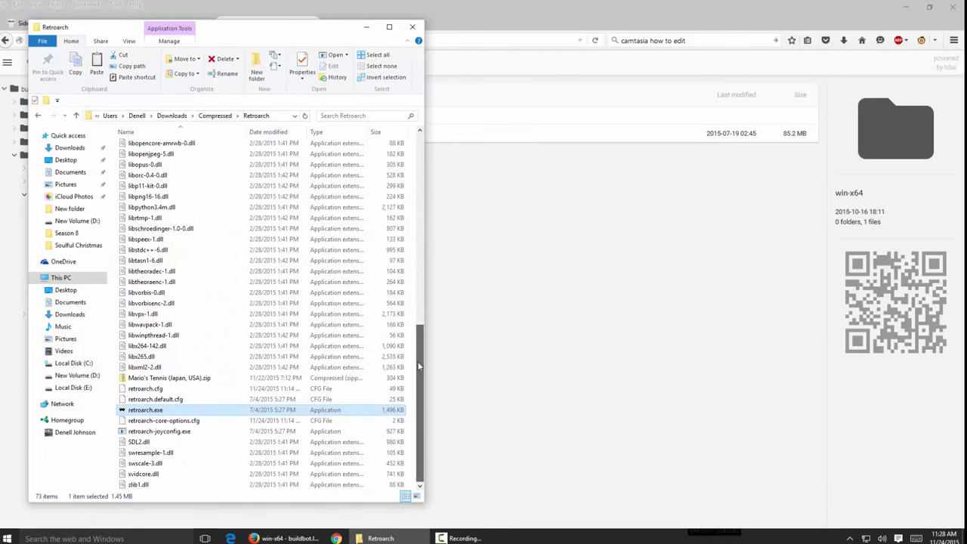
pyautogui.doubleClick(146, 412)
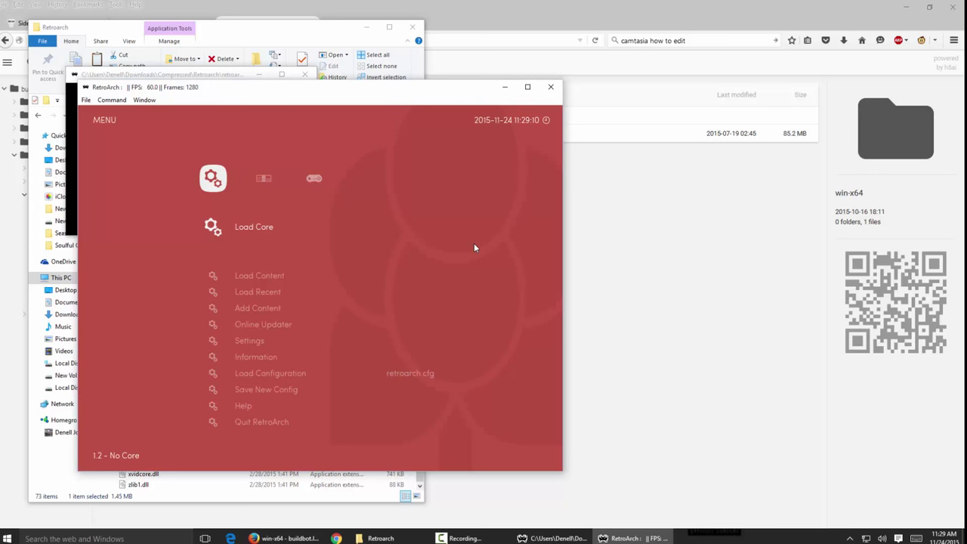
# Open the Core Updater from RetroArch's Online Updater.
pyautogui.press('Down')
pyautogui.press('Down')
pyautogui.press('Down')
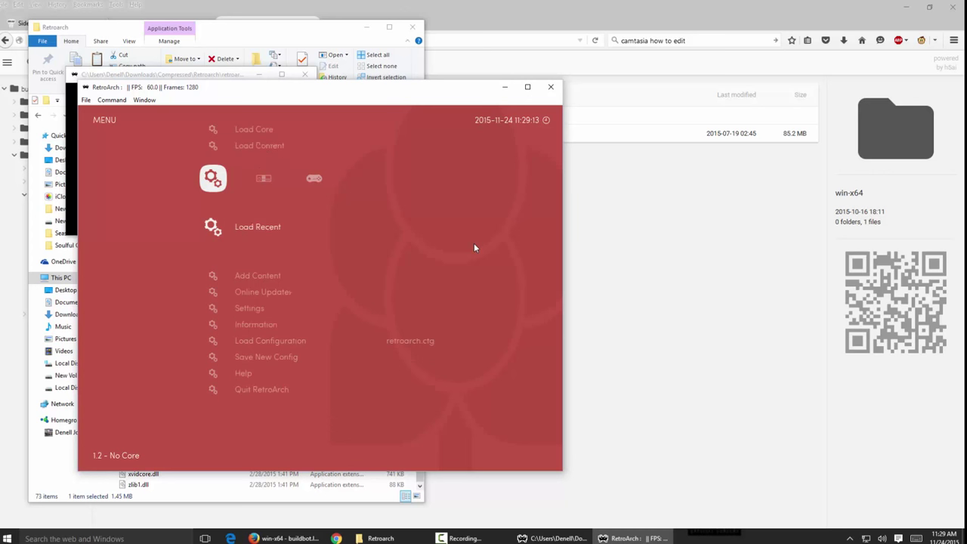
pyautogui.press('Down')
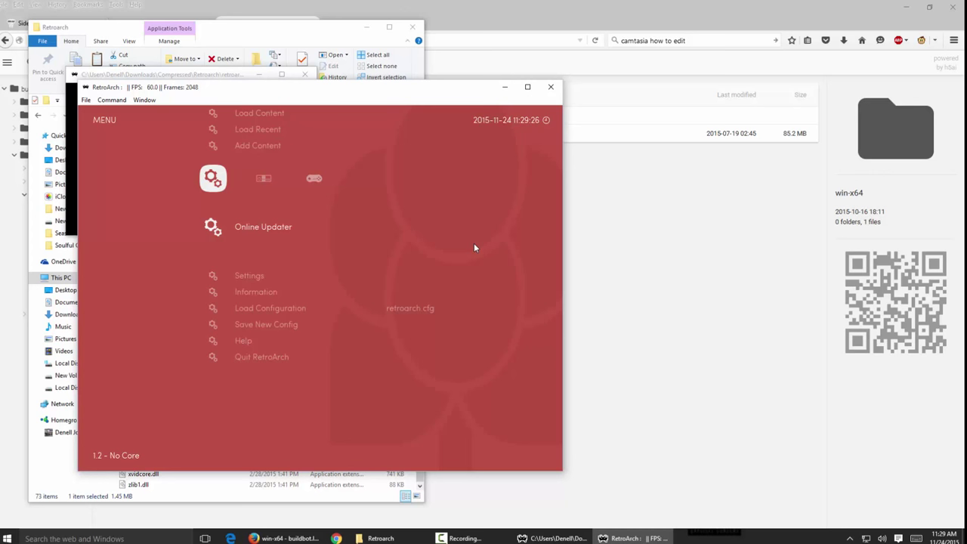
pyautogui.press('Return')
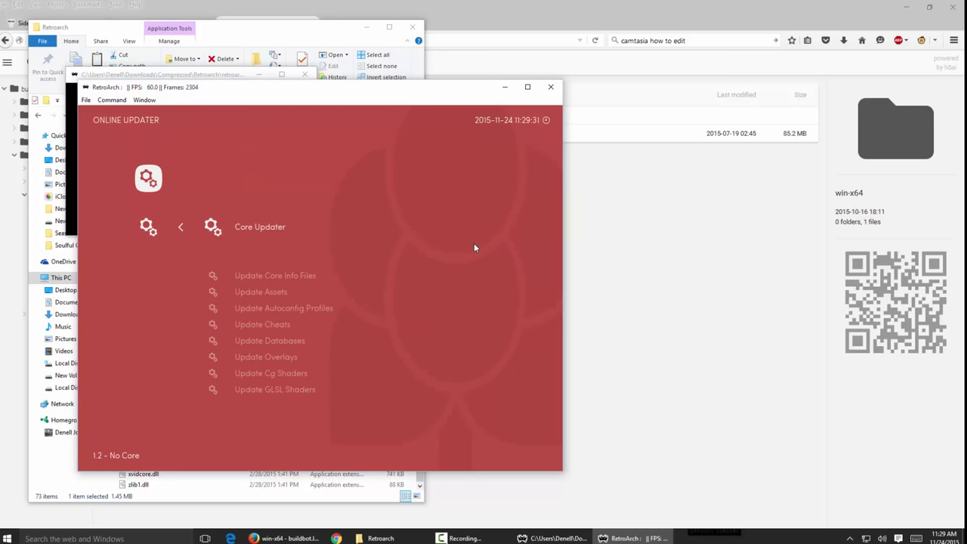
pyautogui.press('Return')
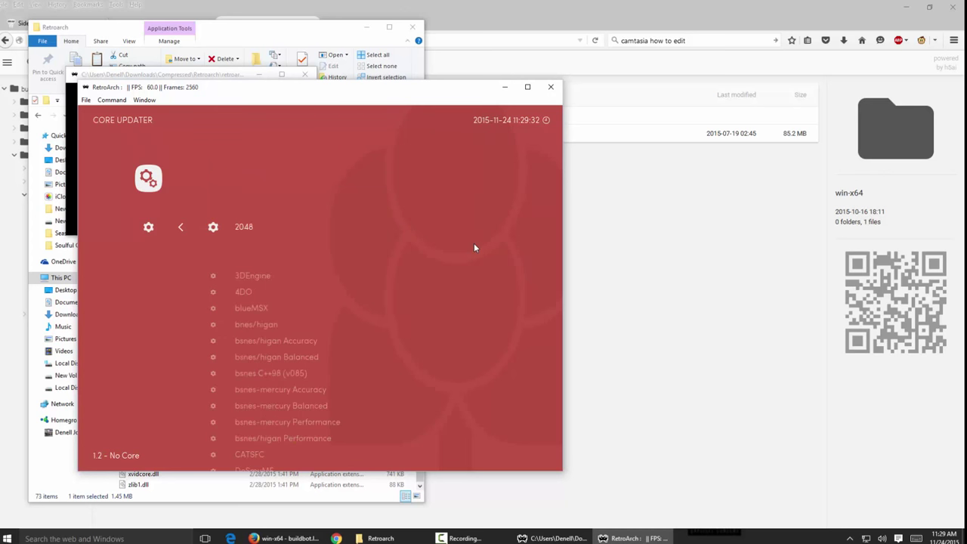
# Look through the downloadable cores as far as Mupen64Plus, and return to the main menu.
pyautogui.press('Down')
pyautogui.press('Down')
pyautogui.press('Down')
pyautogui.press('Down')
pyautogui.press('Down')
pyautogui.press('Down')
pyautogui.press('Down')
pyautogui.press('Down')
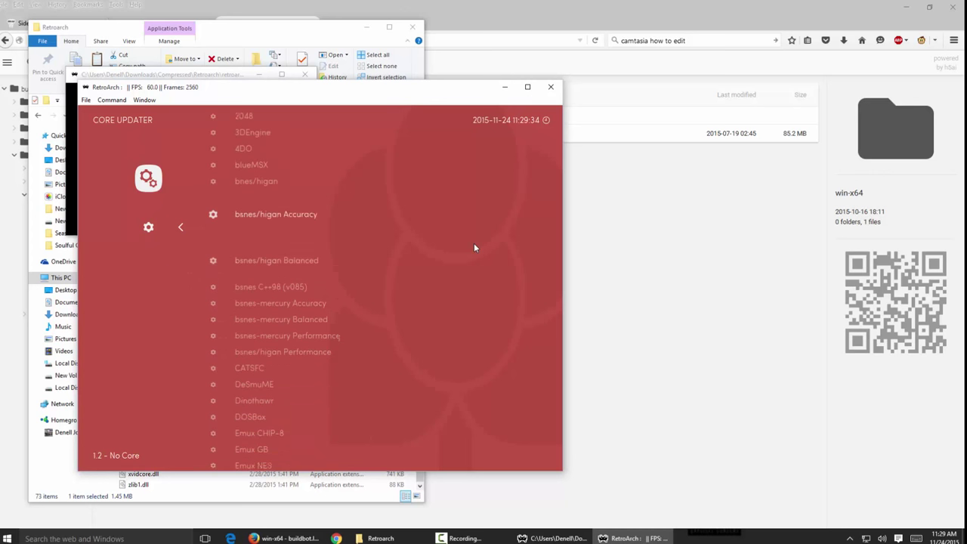
pyautogui.press('Down')
pyautogui.press('Down')
pyautogui.press('Down')
pyautogui.press('Down')
pyautogui.press('Down')
pyautogui.press('Down')
pyautogui.press('Down')
pyautogui.press('Down')
pyautogui.press('Down')
pyautogui.press('Down')
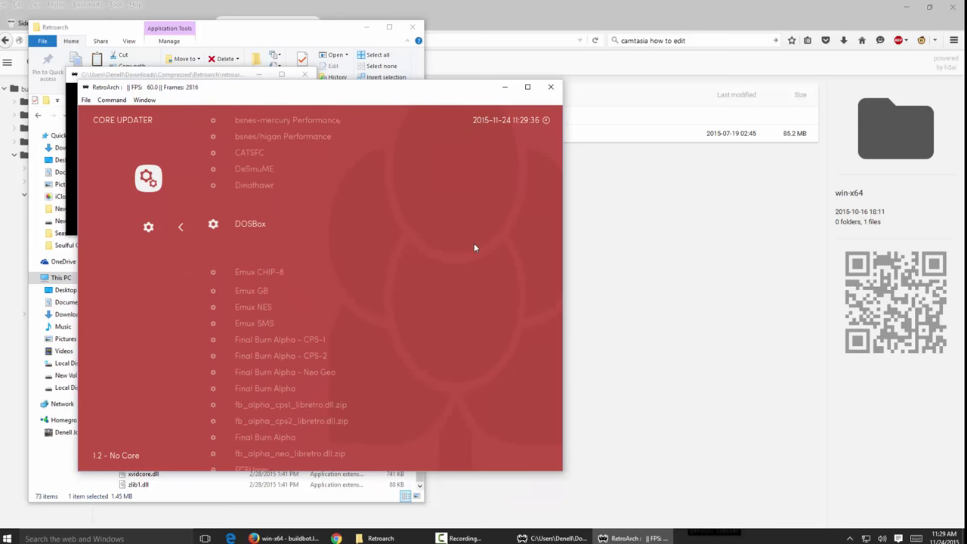
pyautogui.press('Down')
pyautogui.press('Down')
pyautogui.press('Down')
pyautogui.press('Down')
pyautogui.press('Down')
pyautogui.press('Down')
pyautogui.press('Down')
pyautogui.press('Down')
pyautogui.press('Down')
pyautogui.press('Down')
pyautogui.press('Down')
pyautogui.press('Down')
pyautogui.press('Down')
pyautogui.press('Down')
pyautogui.press('Down')
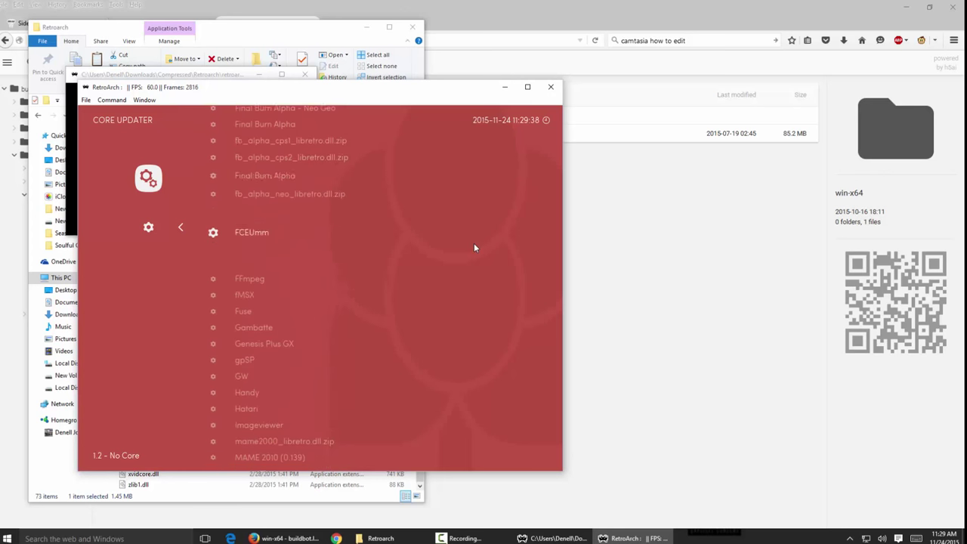
pyautogui.press('Down')
pyautogui.press('Down')
pyautogui.press('Down')
pyautogui.press('Down')
pyautogui.press('Down')
pyautogui.press('Down')
pyautogui.press('Down')
pyautogui.press('Down')
pyautogui.press('Down')
pyautogui.press('Down')
pyautogui.press('Down')
pyautogui.press('Down')
pyautogui.press('Down')
pyautogui.press('Down')
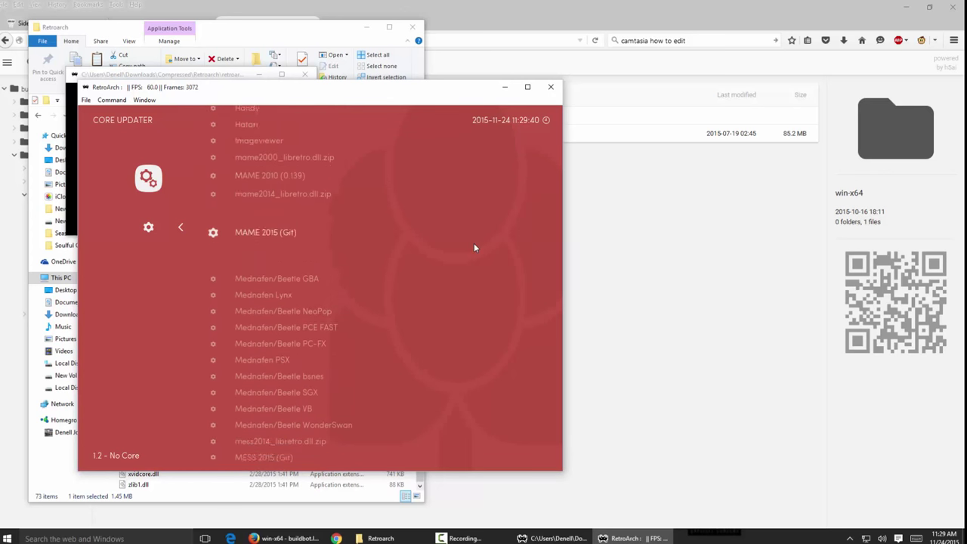
pyautogui.press('Down')
pyautogui.press('Down')
pyautogui.press('Down')
pyautogui.press('Down')
pyautogui.press('Down')
pyautogui.press('Down')
pyautogui.press('Down')
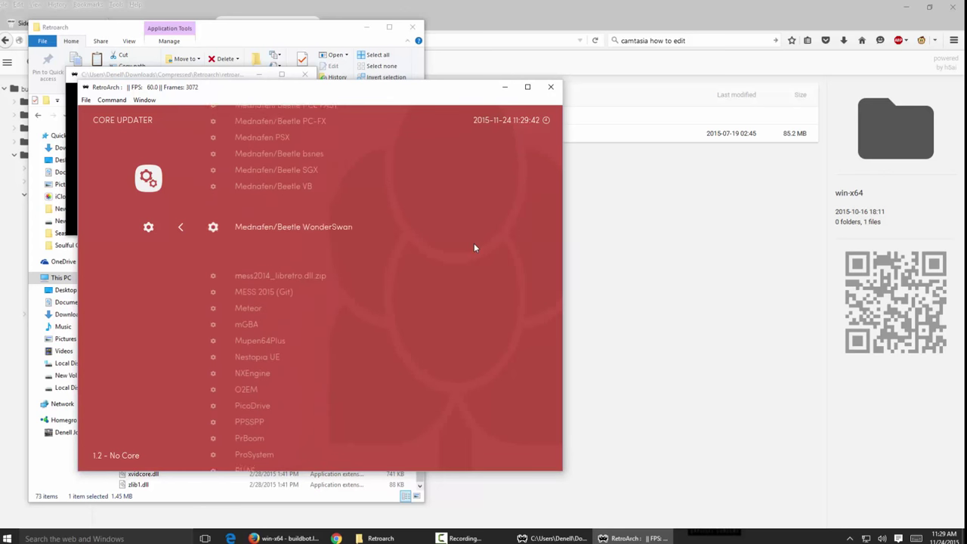
pyautogui.press('Down')
pyautogui.press('Down')
pyautogui.press('Down')
pyautogui.press('Down')
pyautogui.press('Up')
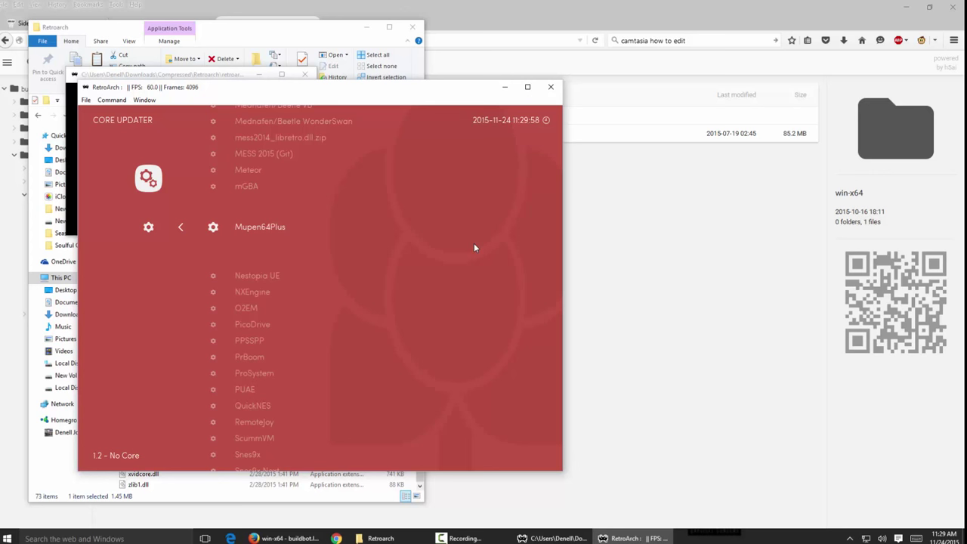
pyautogui.press('BackSpace')
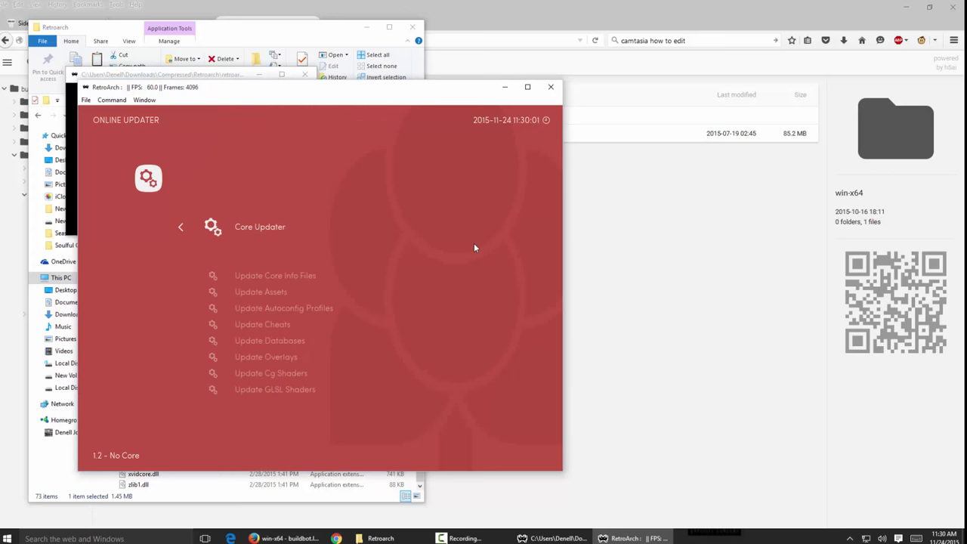
pyautogui.press('BackSpace')
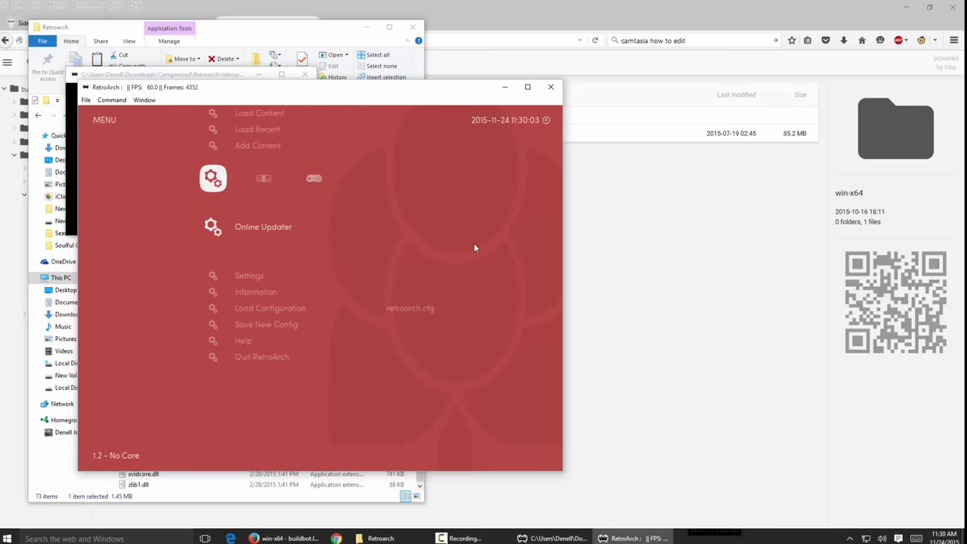
# Load the Nintendo 64 (Mupen64Plus) core.
pyautogui.press('Up')
pyautogui.press('Up')
pyautogui.press('Up')
pyautogui.press('Up')
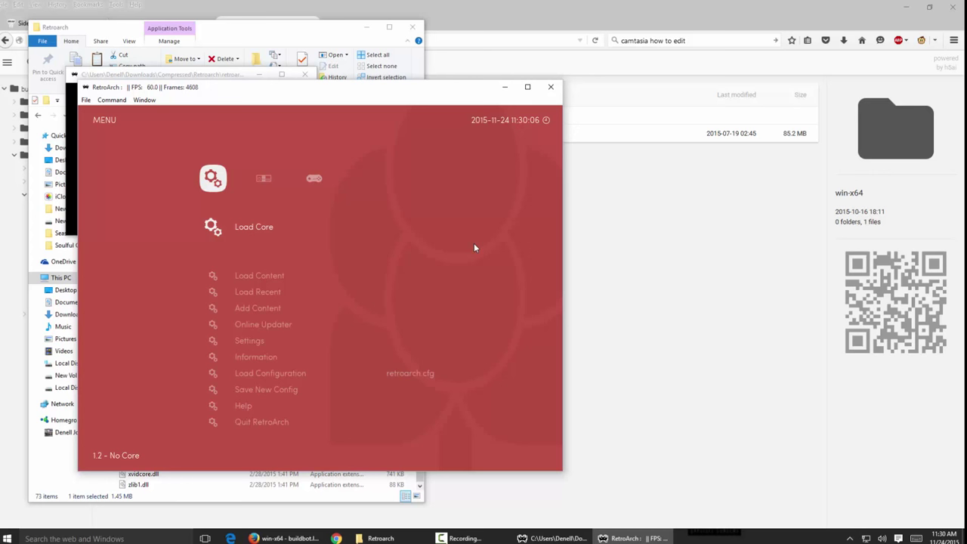
pyautogui.press('Return')
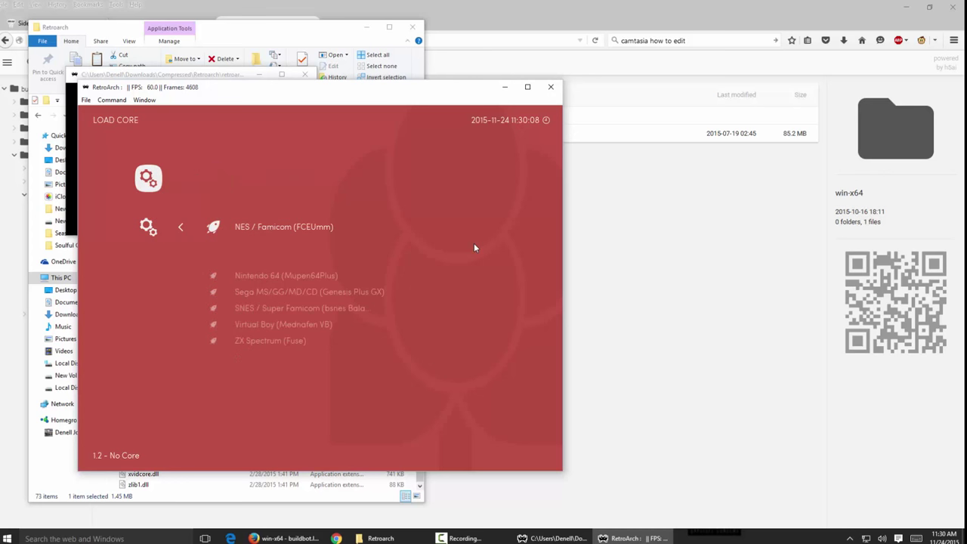
pyautogui.press('Down')
pyautogui.press('Down')
pyautogui.press('Up')
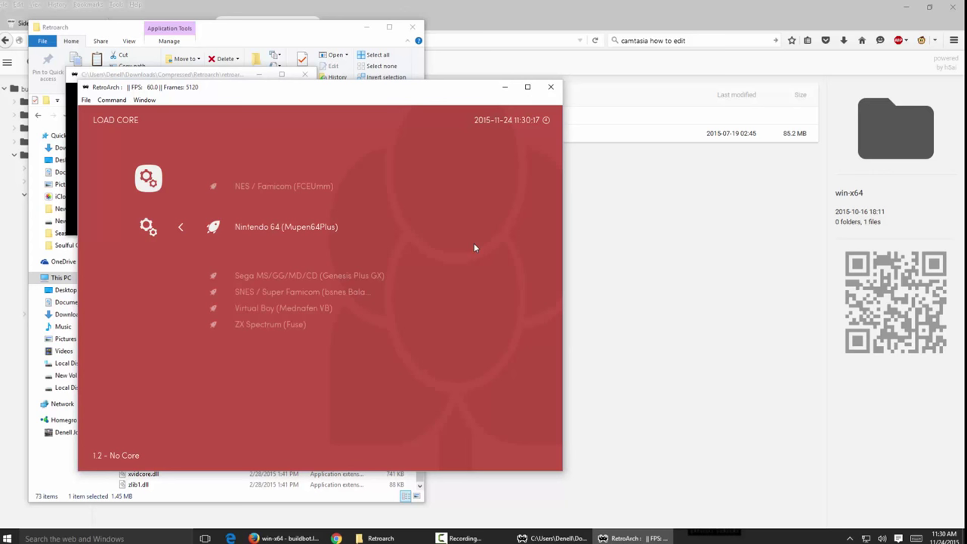
pyautogui.press('Return')
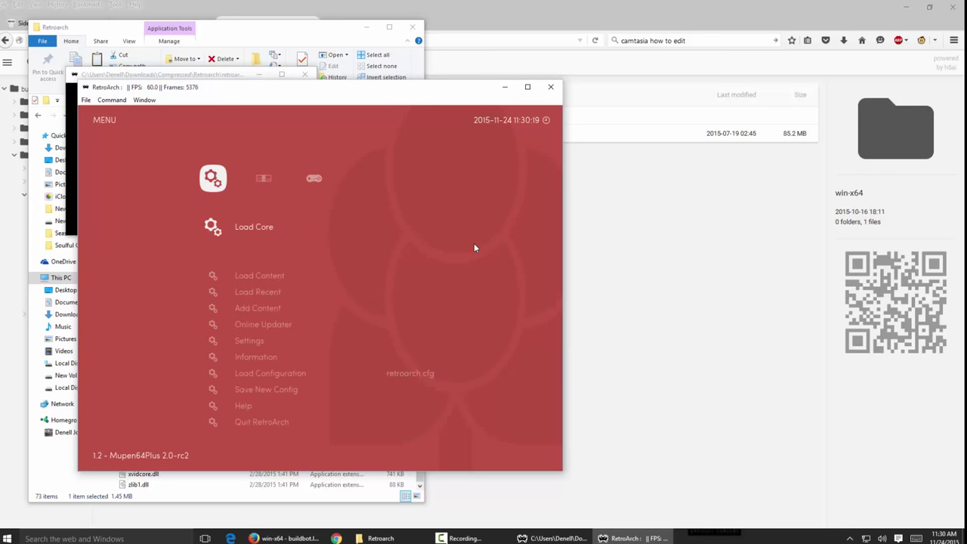
# Start loading content and open the D:\ drive in the file browser.
pyautogui.press('Down')
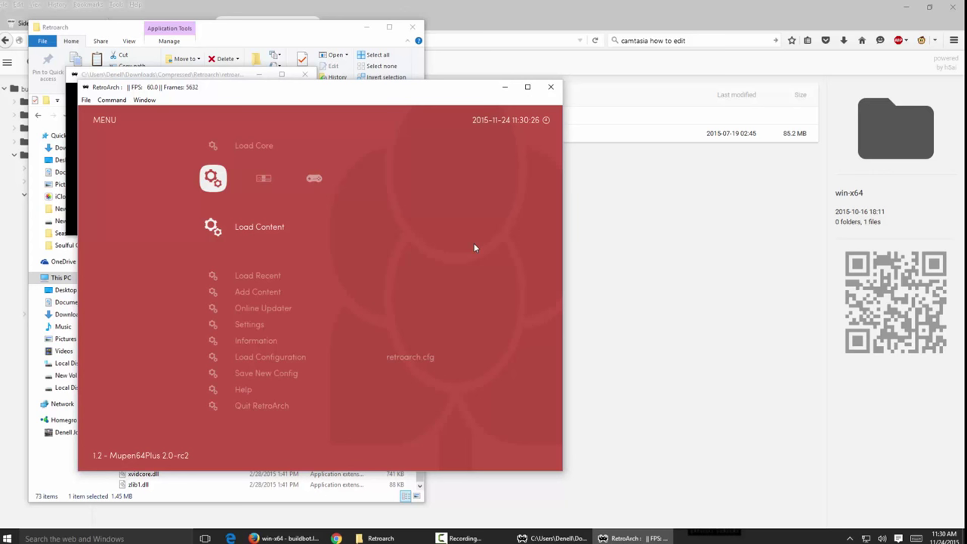
pyautogui.press('Return')
pyautogui.press('Return')
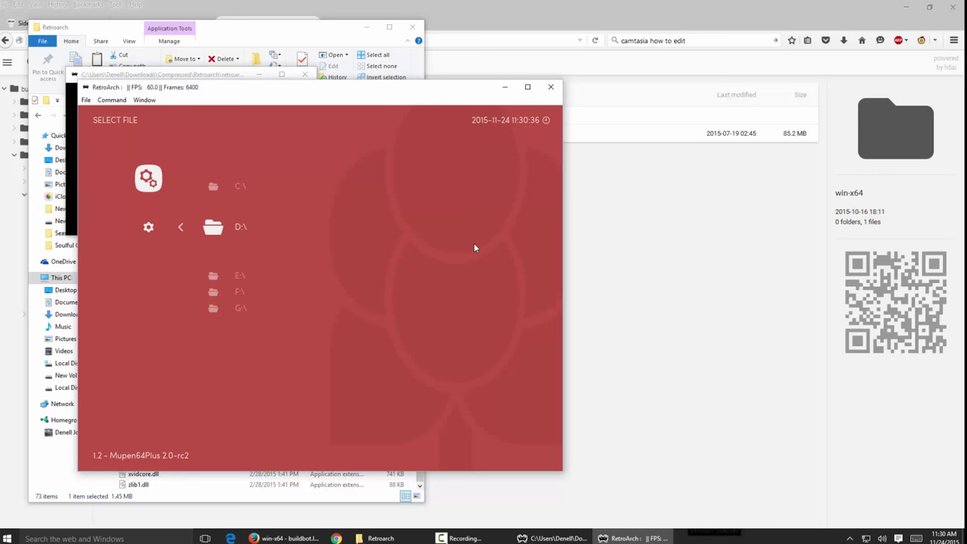
pyautogui.press('Return')
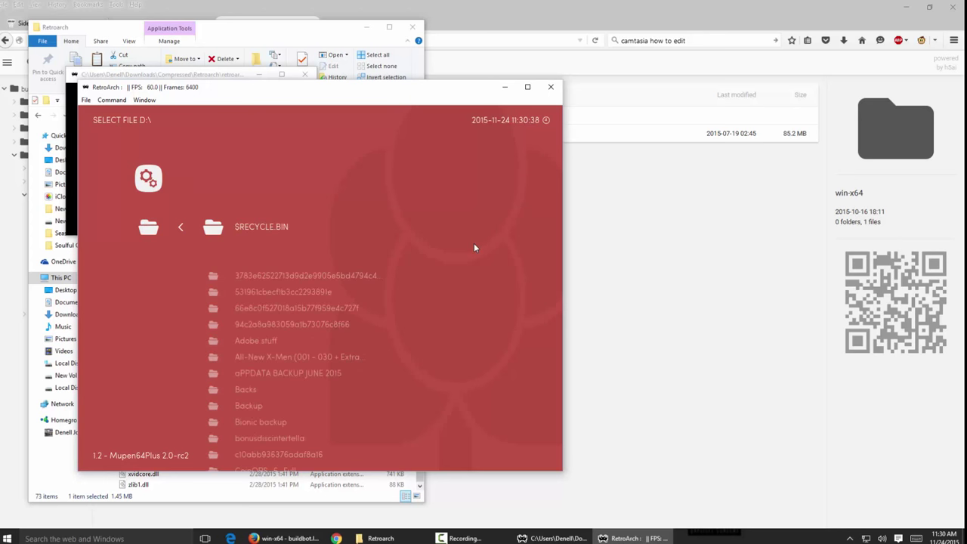
# Open the Emulators folder on the D:\ drive.
pyautogui.press('Down')
pyautogui.press('Down')
pyautogui.press('Down')
pyautogui.press('Down')
pyautogui.press('Down')
pyautogui.press('Down')
pyautogui.press('Down')
pyautogui.press('Down')
pyautogui.press('Down')
pyautogui.press('Down')
pyautogui.press('Down')
pyautogui.press('Down')
pyautogui.press('Down')
pyautogui.press('Down')
pyautogui.press('Down')
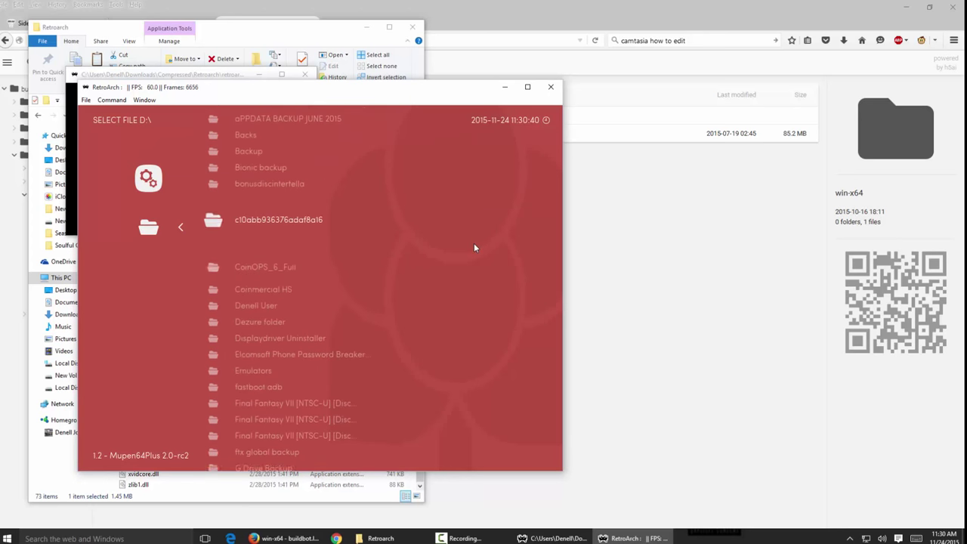
pyautogui.press('Down')
pyautogui.press('Down')
pyautogui.press('Down')
pyautogui.press('Down')
pyautogui.press('Return')
# Open the n64 folder inside D:\Emulators to reach the game files.
pyautogui.press('Down')
pyautogui.press('Down')
pyautogui.press('Down')
pyautogui.press('Down')
pyautogui.press('Down')
pyautogui.press('Down')
pyautogui.press('Down')
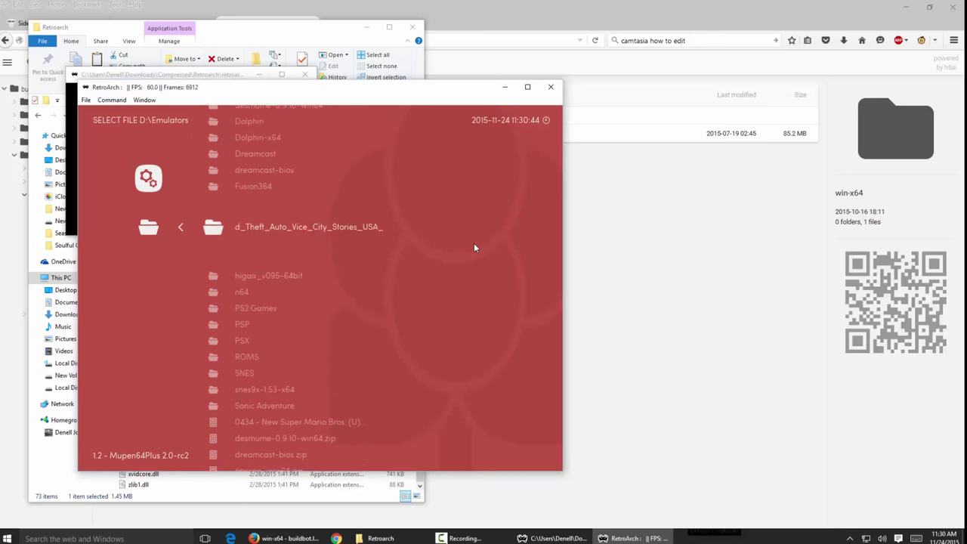
pyautogui.press('Down')
pyautogui.press('Down')
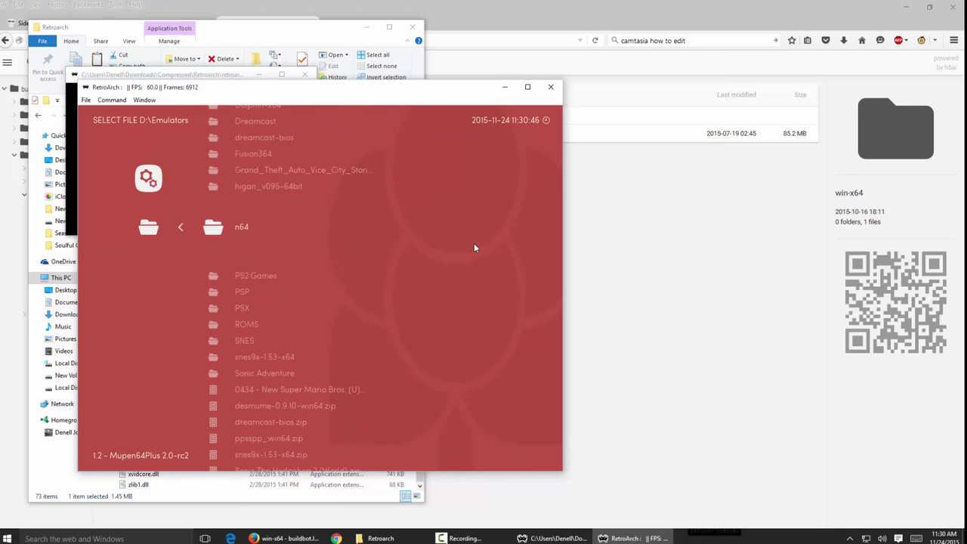
pyautogui.press('Return')
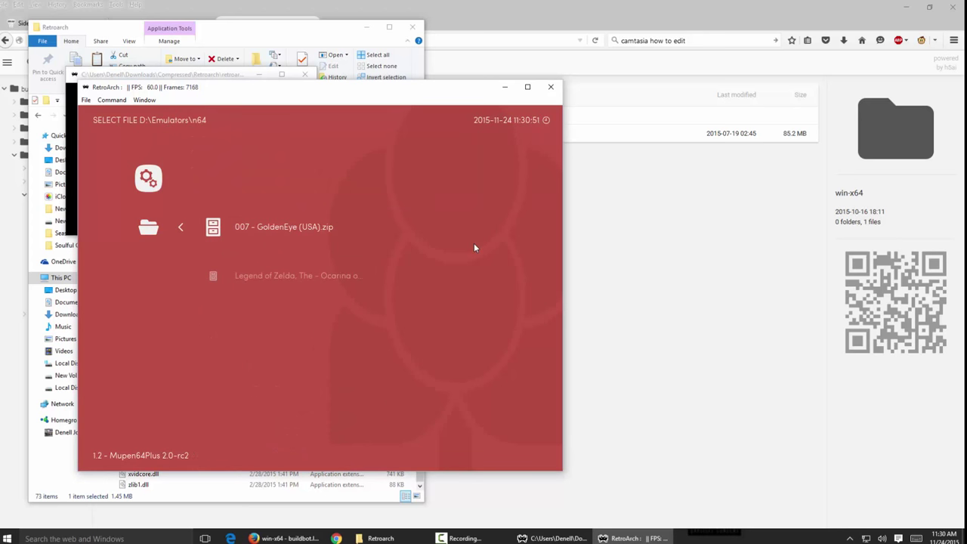
# Load 007 - GoldenEye (USA).zip directly as a game instead of opening it as a folder, and close RetroArch once the game runs.
pyautogui.press('Return')
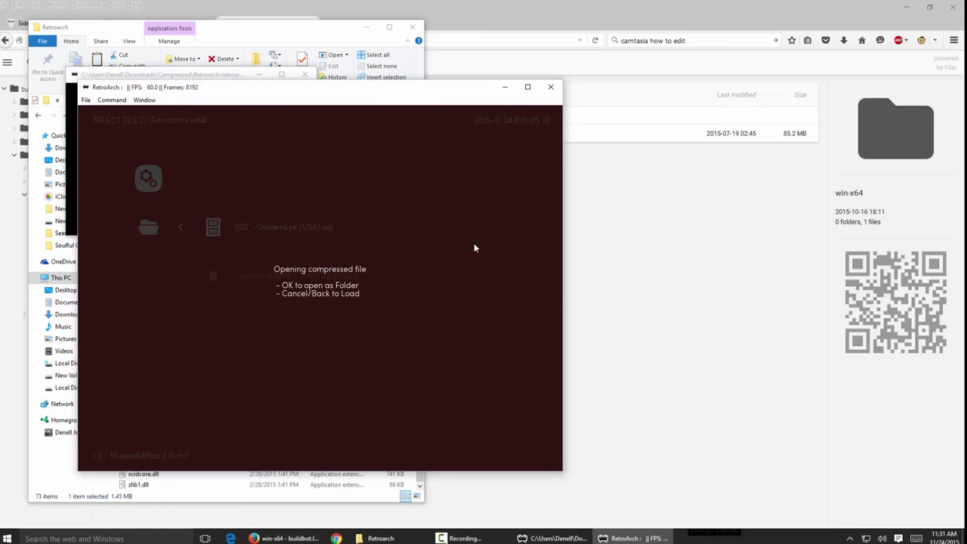
pyautogui.press('z')
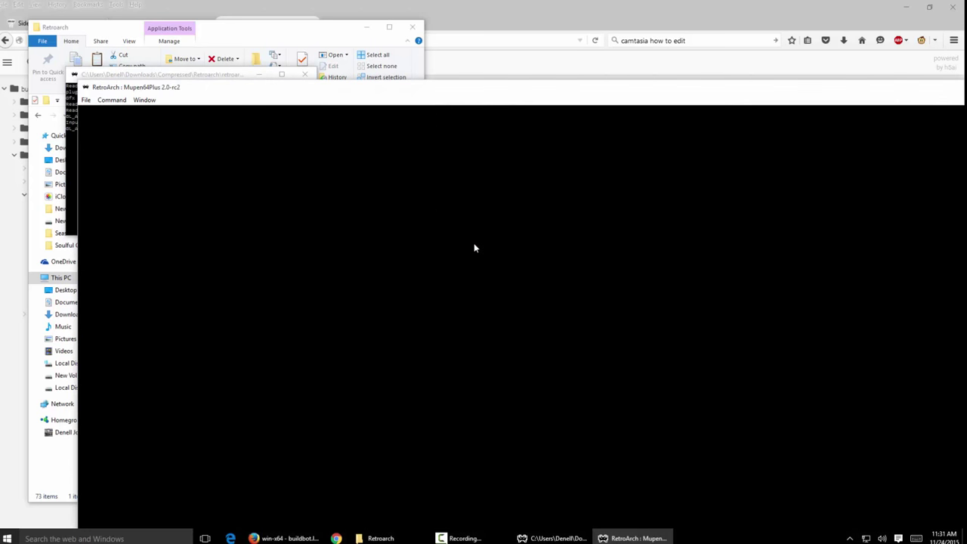
pyautogui.moveTo(469, 95); pyautogui.dragTo(383, 62)
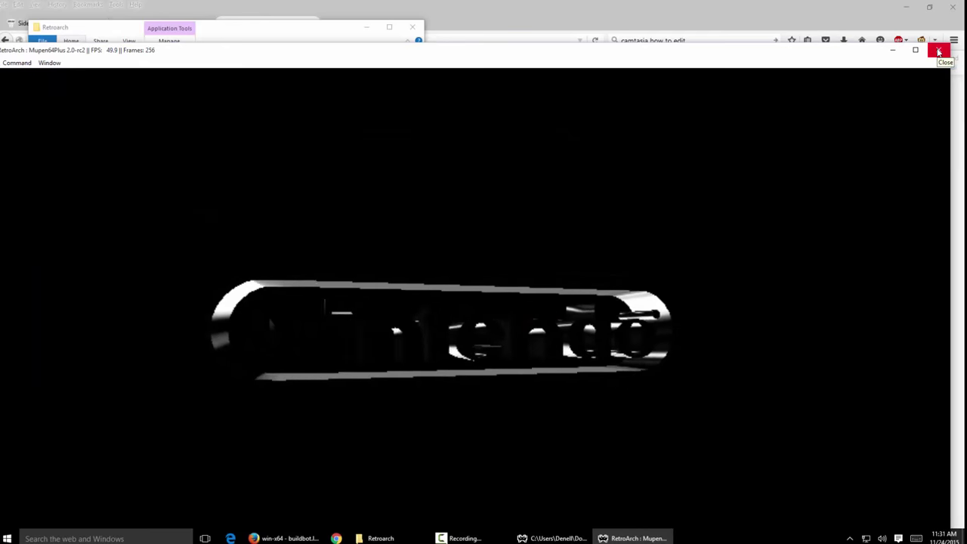
pyautogui.click(938, 52)
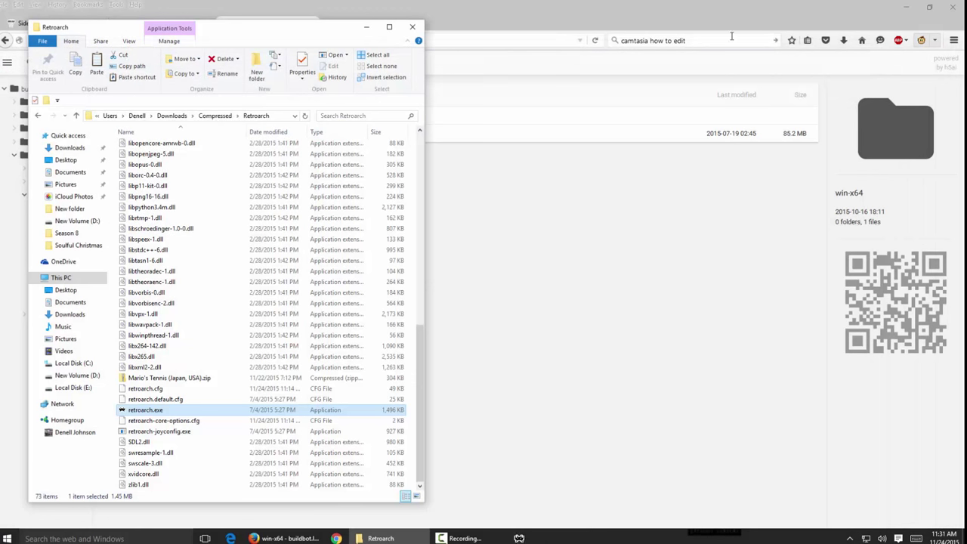
pyautogui.click(367, 29)
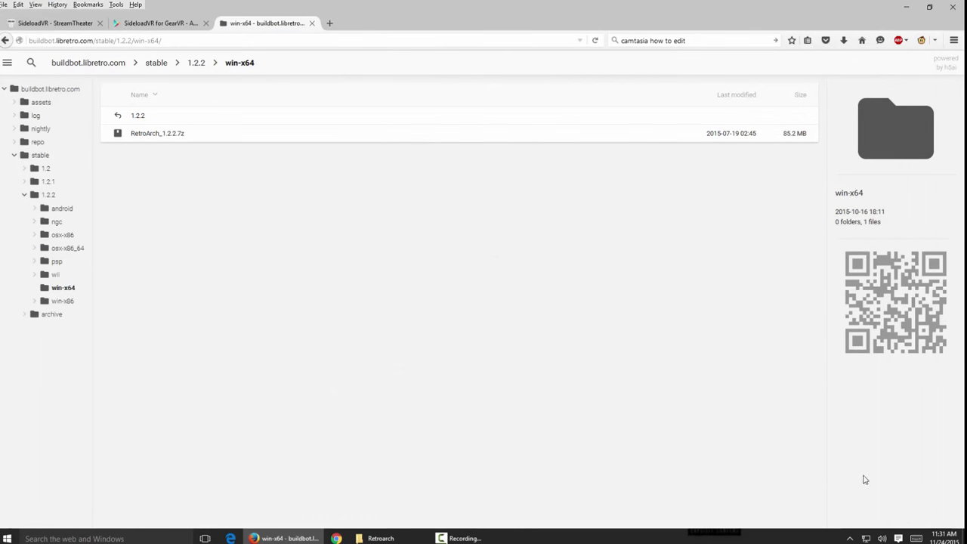
# Switch to NVIDIA GeForce Experience, opening it from the hidden system tray programs.
pyautogui.click(849, 538)
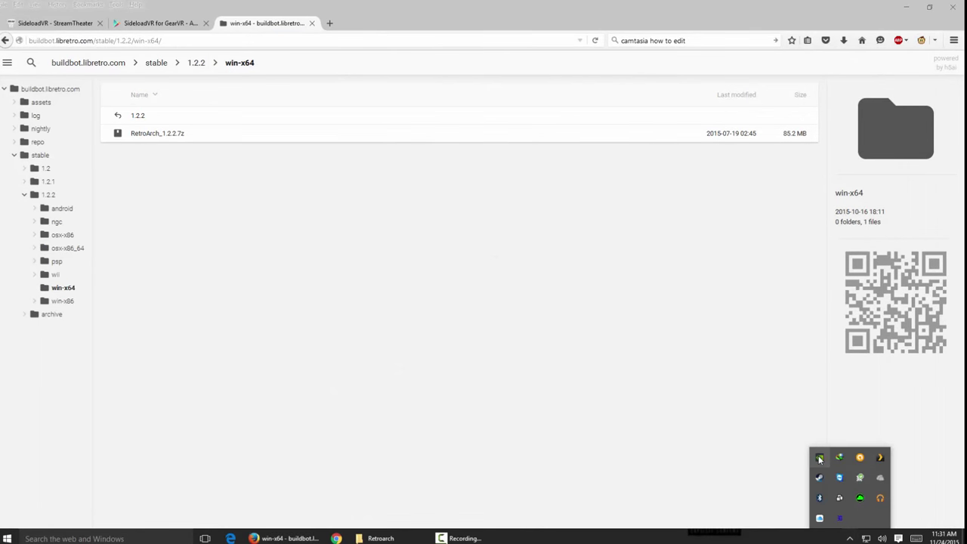
pyautogui.rightClick(821, 459)
pyautogui.click(839, 460)
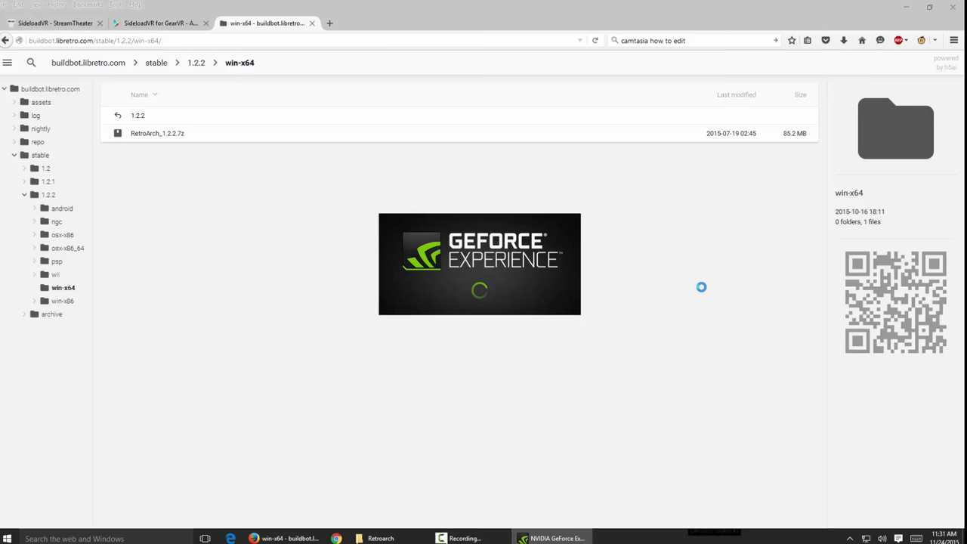
pyautogui.moveTo(572, 541)
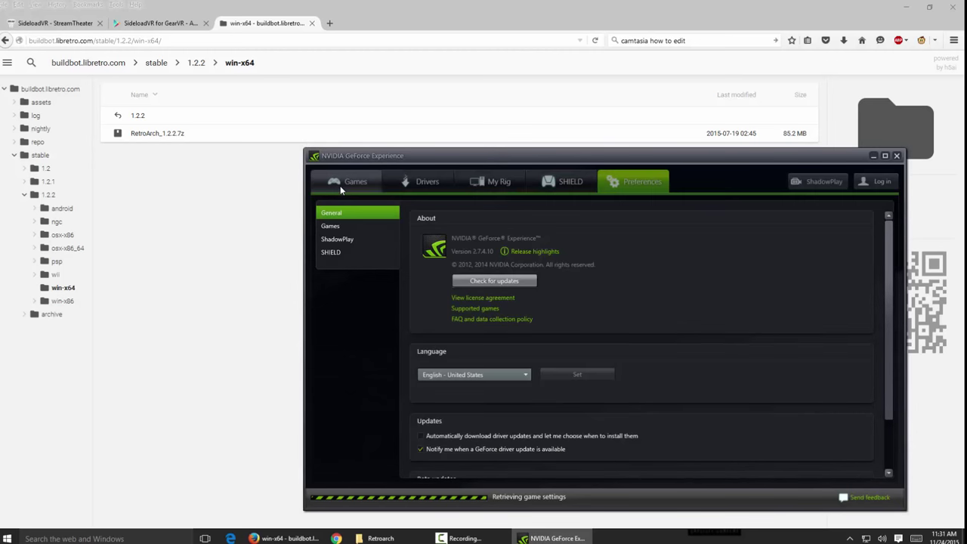
# Open the SHIELD preferences to examine the GameStream games list and its retroarch entry.
pyautogui.click(371, 182)
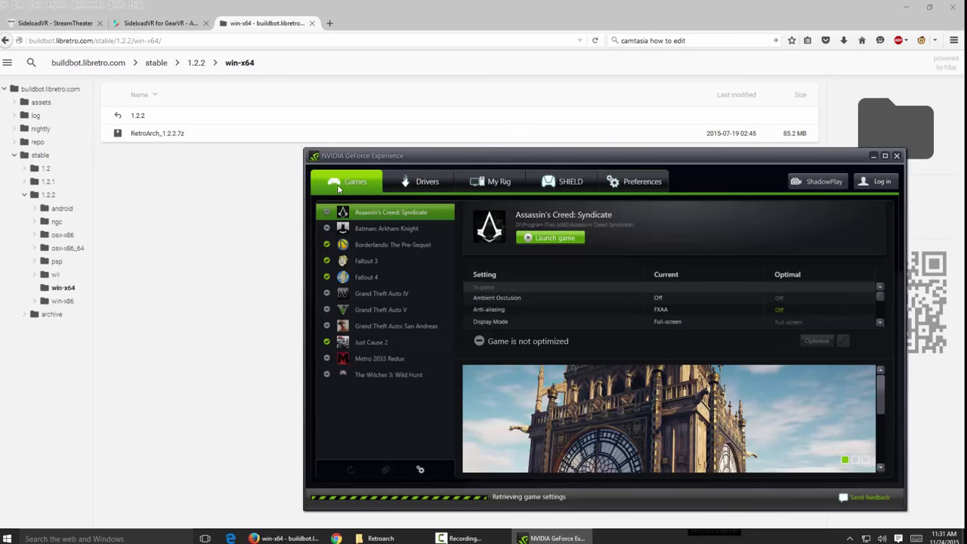
pyautogui.click(657, 180)
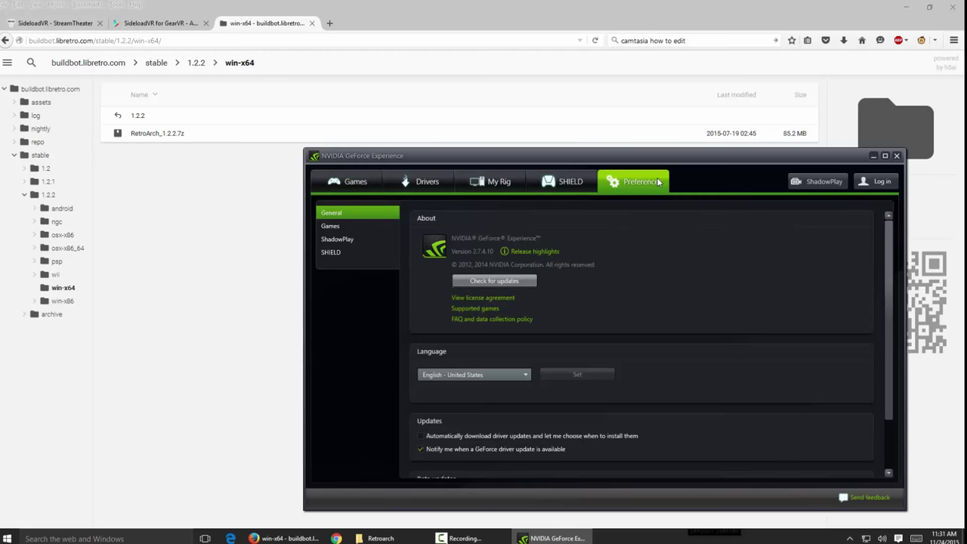
pyautogui.click(332, 254)
pyautogui.moveTo(518, 157); pyautogui.dragTo(421, 121)
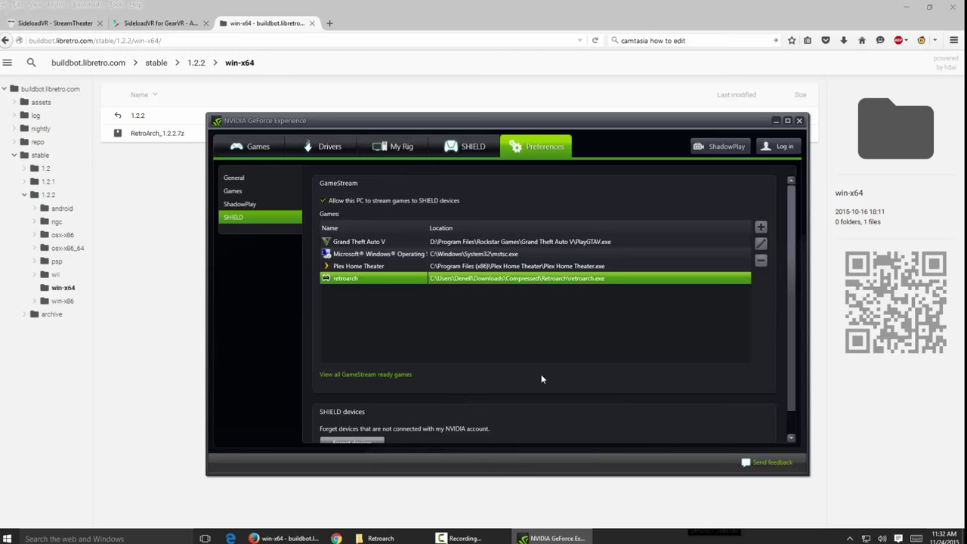
pyautogui.moveTo(540, 116); pyautogui.dragTo(614, 114)
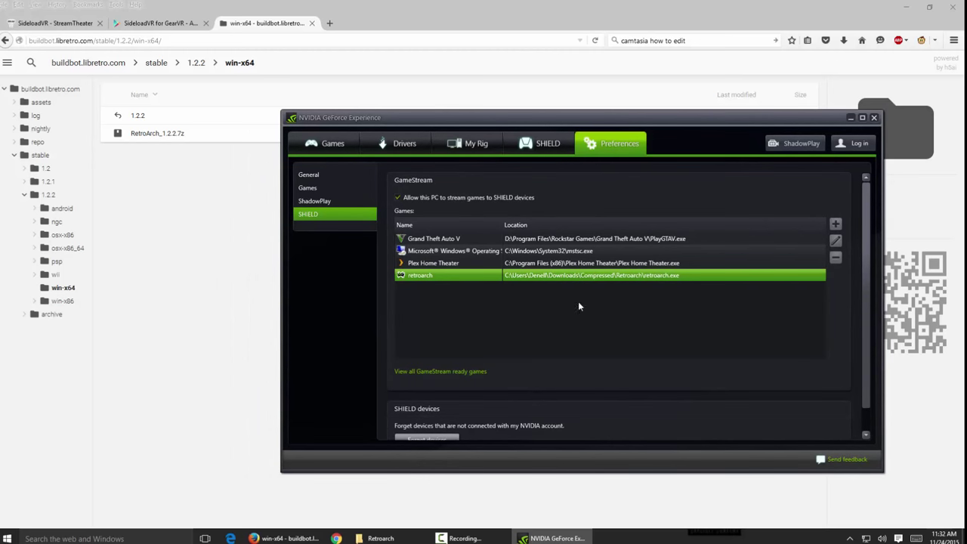
# Start adding a GameStream game, browse to retroarch.exe in Downloads\Compressed\Retroarch, and cancel without adding it.
pyautogui.click(381, 538)
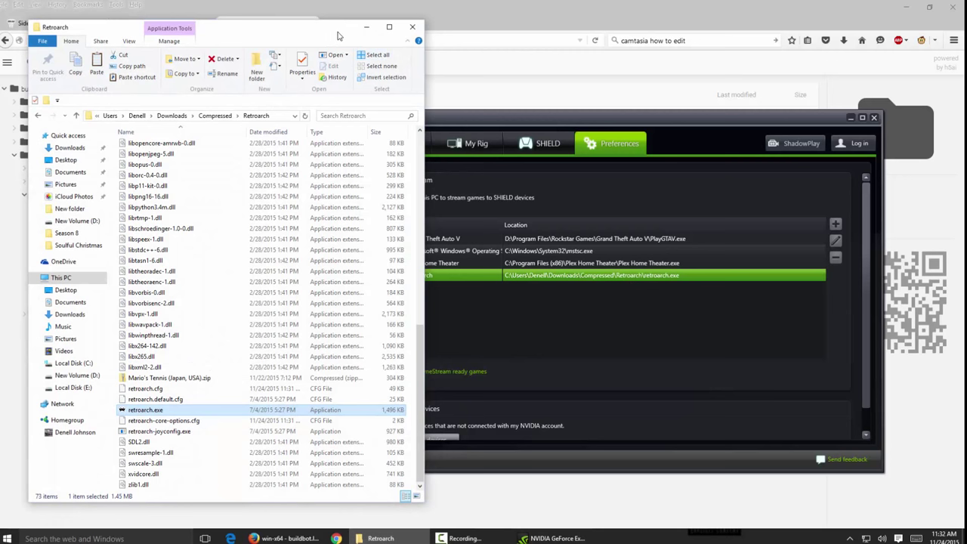
pyautogui.moveTo(335, 35); pyautogui.dragTo(303, 33)
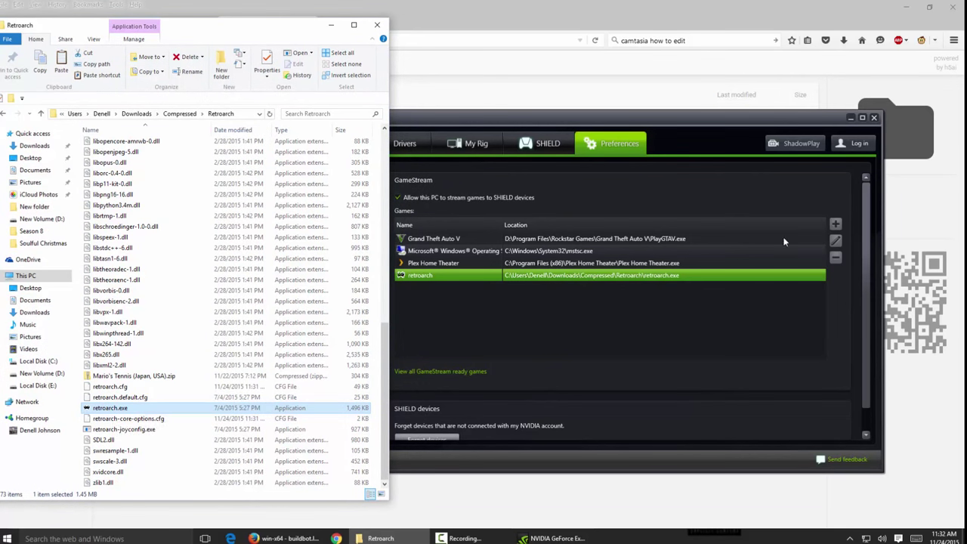
pyautogui.click(837, 224)
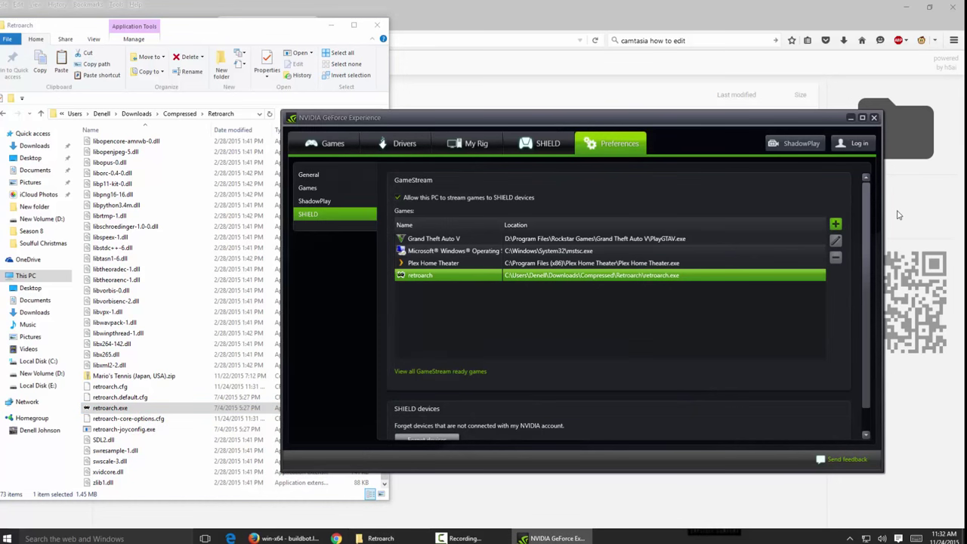
pyautogui.scroll(5, 360, 221)
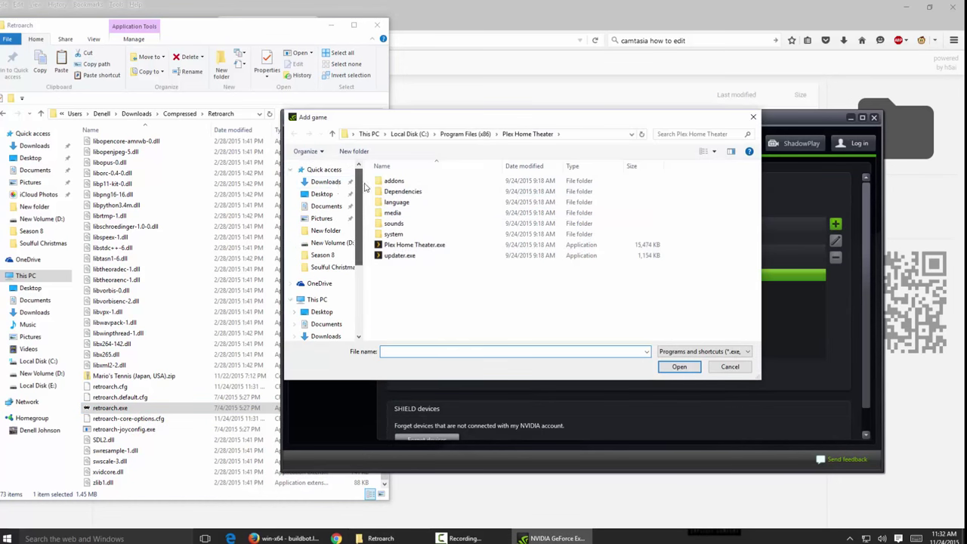
pyautogui.click(326, 182)
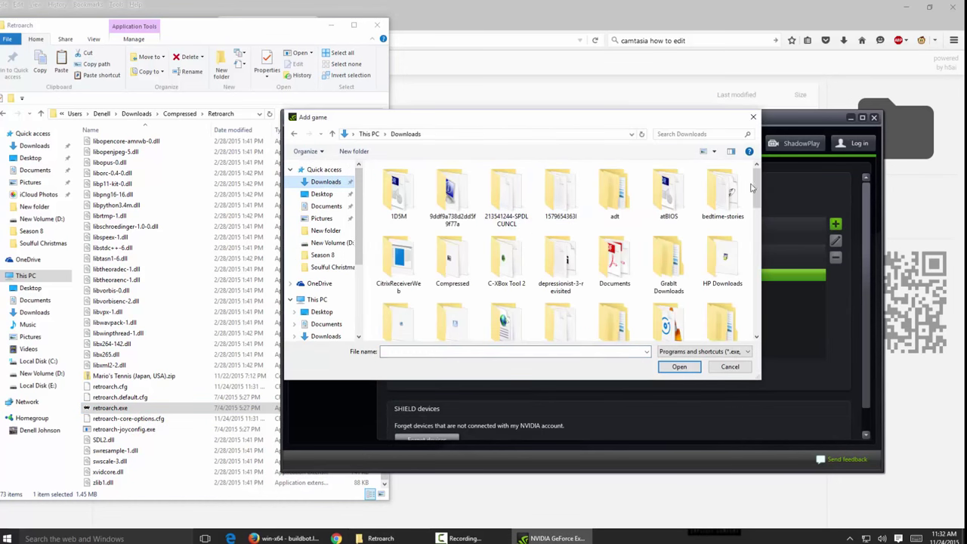
pyautogui.doubleClick(452, 260)
pyautogui.moveTo(758, 196); pyautogui.dragTo(757, 275)
pyautogui.click(411, 280)
pyautogui.doubleClick(411, 279)
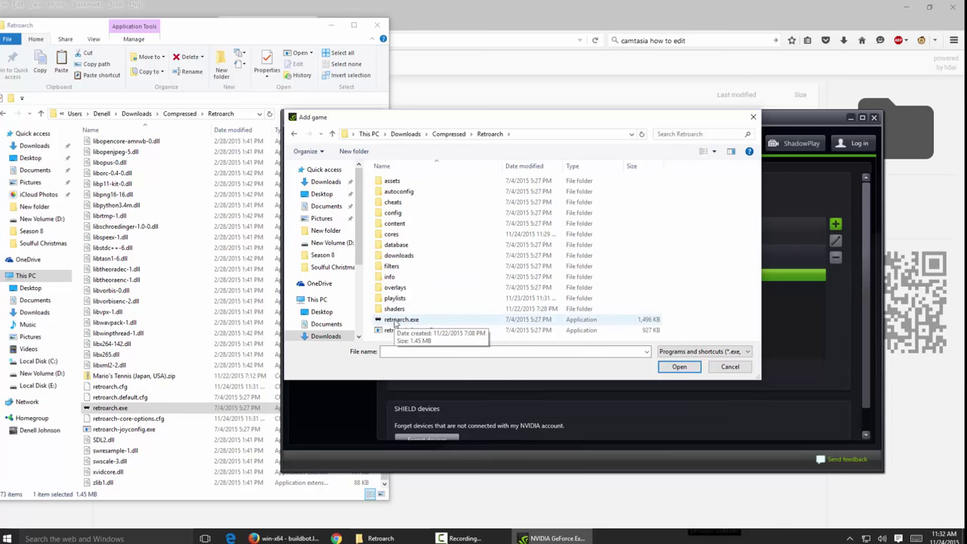
pyautogui.click(731, 367)
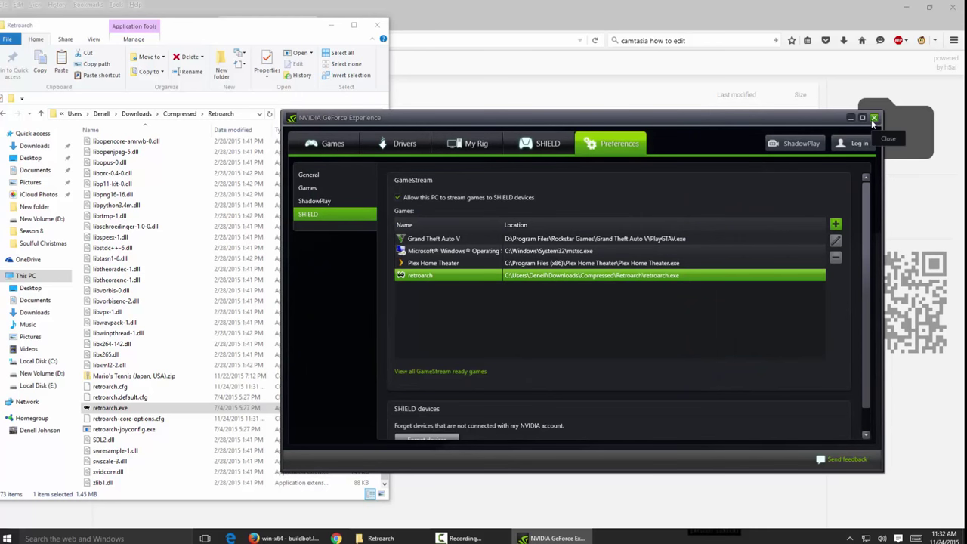
# Close GeForce Experience and the Retroarch folder window.
pyautogui.click(874, 118)
pyautogui.click(377, 25)
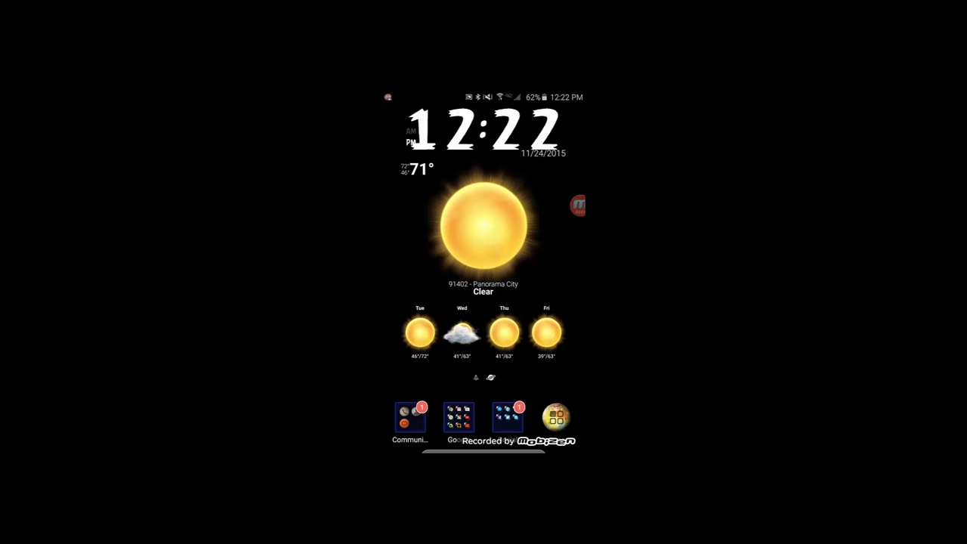
# Switch to the Play Store on the phone, launching it from the app drawer.
pyautogui.click(556, 417)
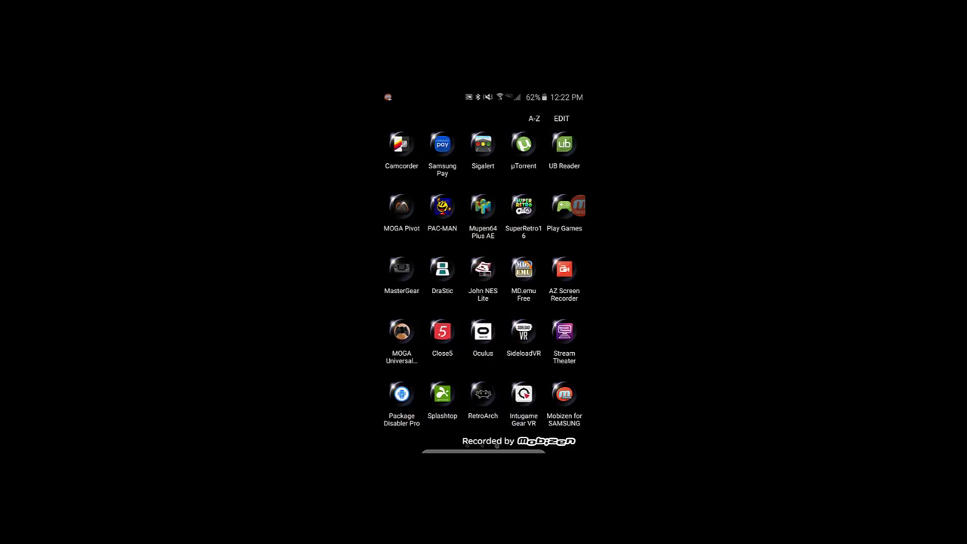
pyautogui.moveTo(431, 302); pyautogui.dragTo(544, 302)
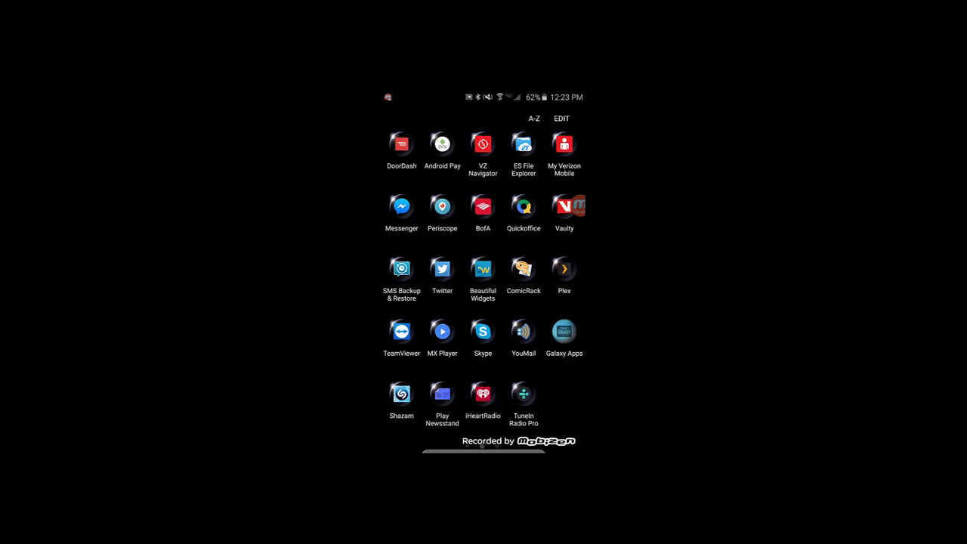
pyautogui.moveTo(431, 302); pyautogui.dragTo(544, 302)
pyautogui.click(481, 395)
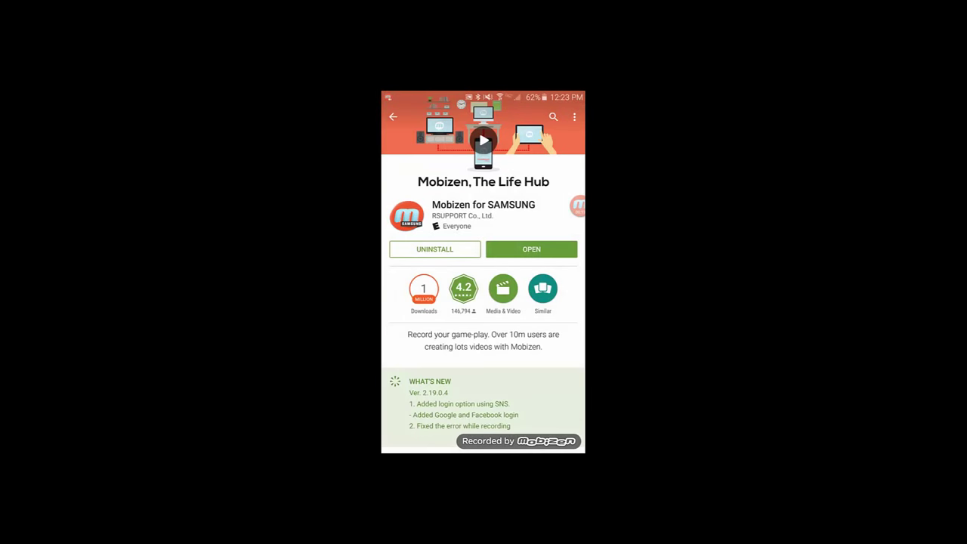
# Search the Play Store for sideload vr.
pyautogui.click(554, 117)
pyautogui.click(432, 170)
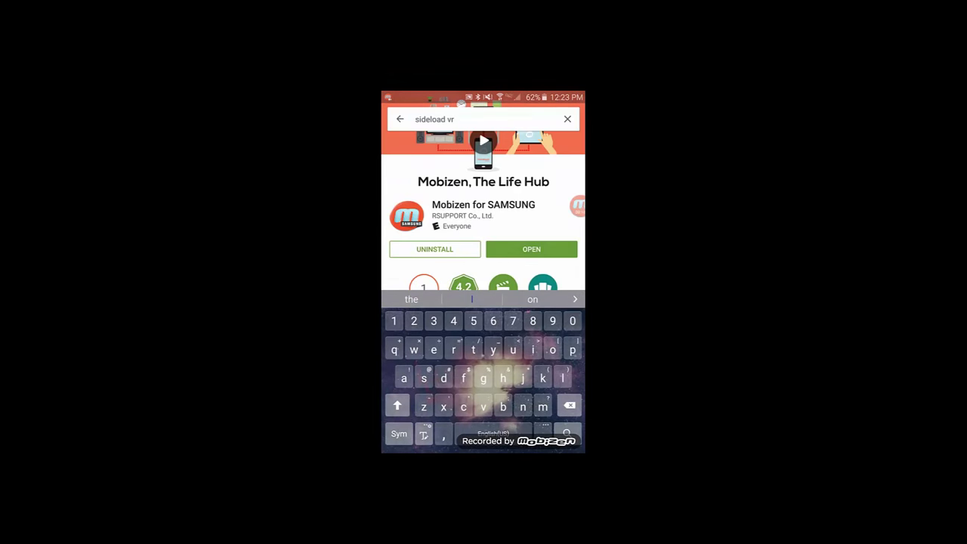
pyautogui.press('Return')
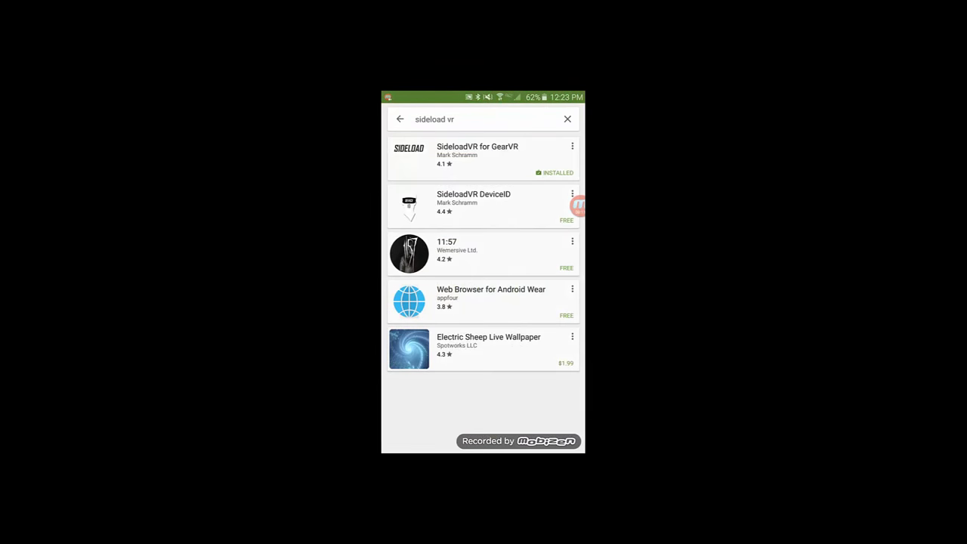
pyautogui.moveTo(578, 207); pyautogui.dragTo(508, 441)
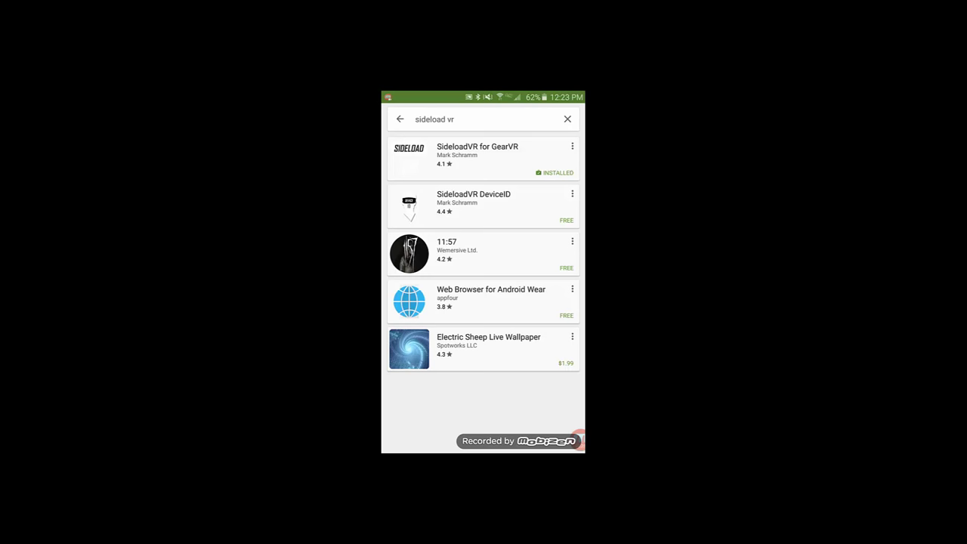
# Open SideloadVR for GearVR and review the automatic and manual options of its Signature Setup.
pyautogui.click(484, 157)
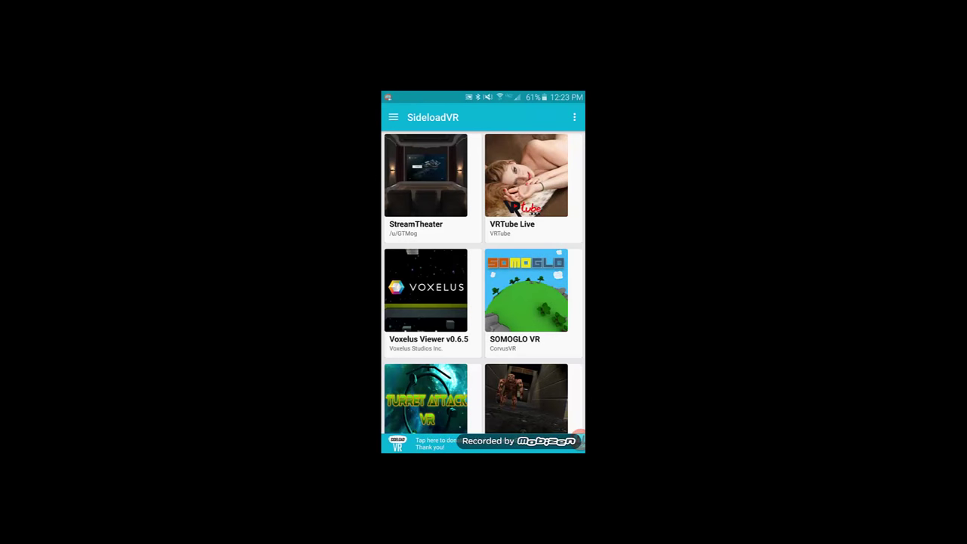
pyautogui.click(393, 118)
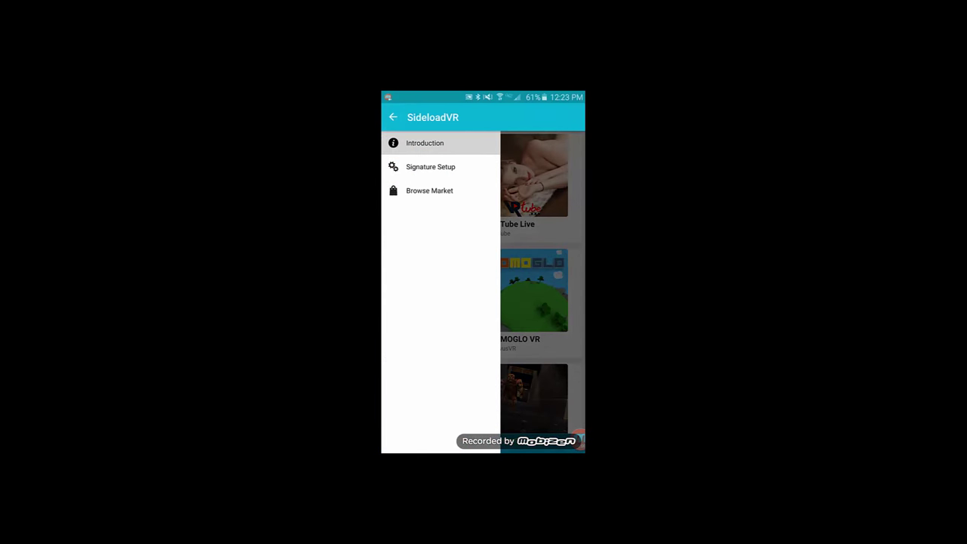
pyautogui.click(420, 167)
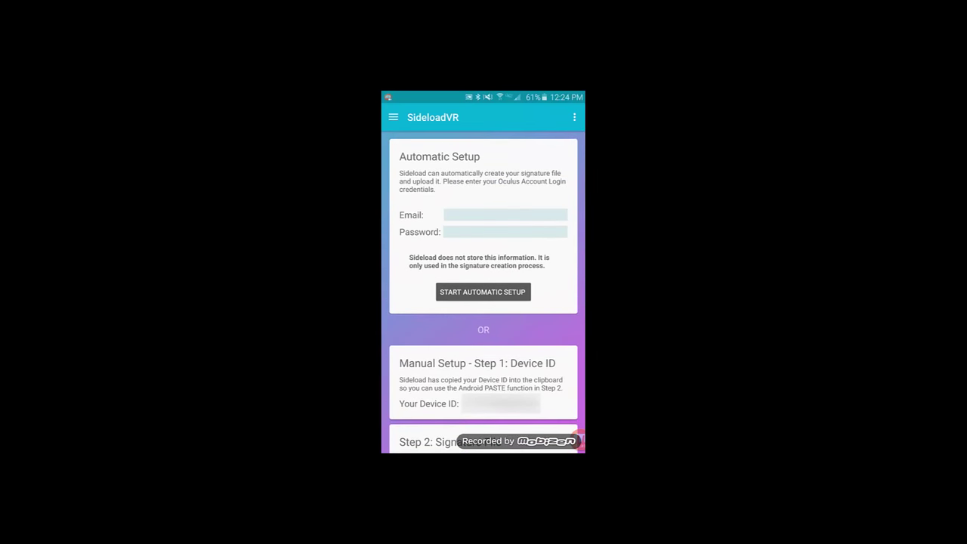
pyautogui.scroll(-4, 483, 302)
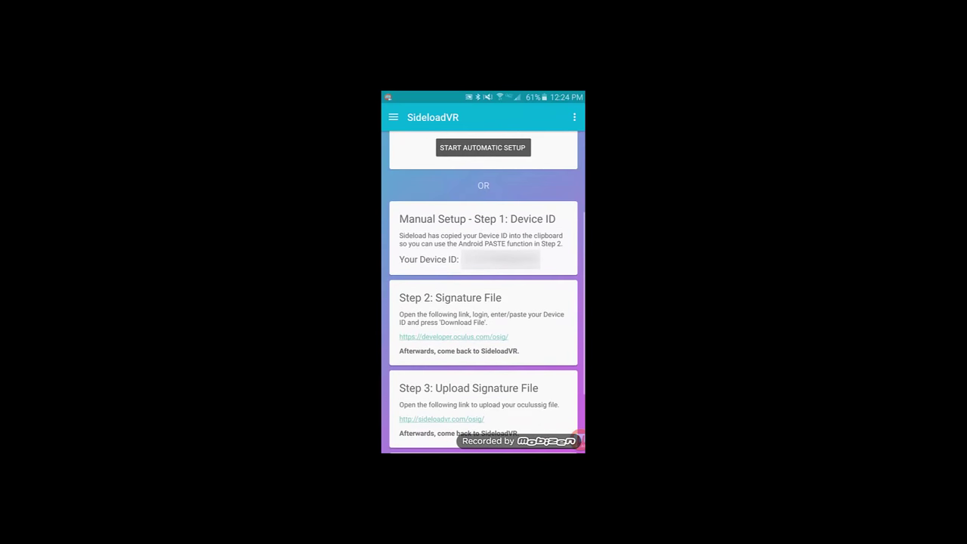
pyautogui.scroll(-2, 484, 302)
pyautogui.scroll(5, 484, 303)
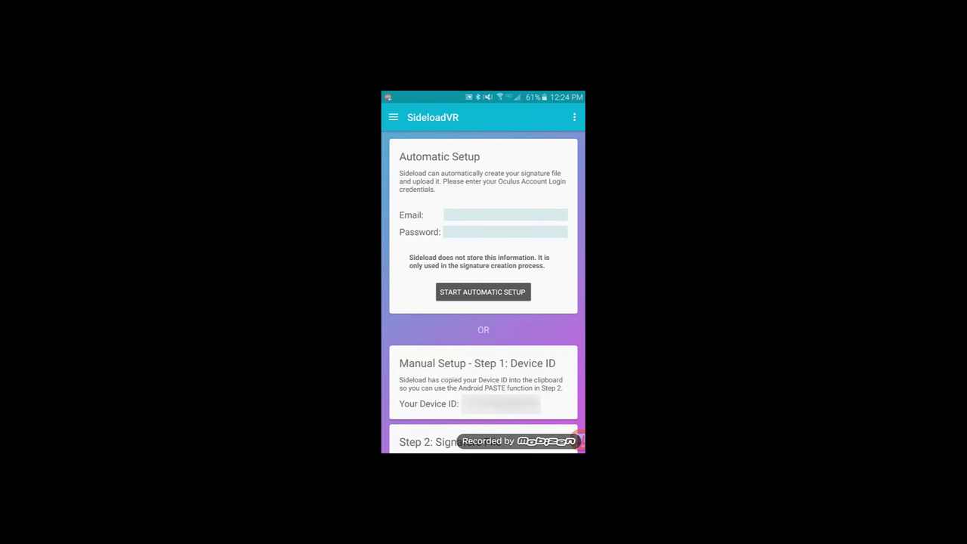
# Open StreamTheater's page in SideloadVR and download the app to the phone.
pyautogui.click(393, 117)
pyautogui.click(425, 143)
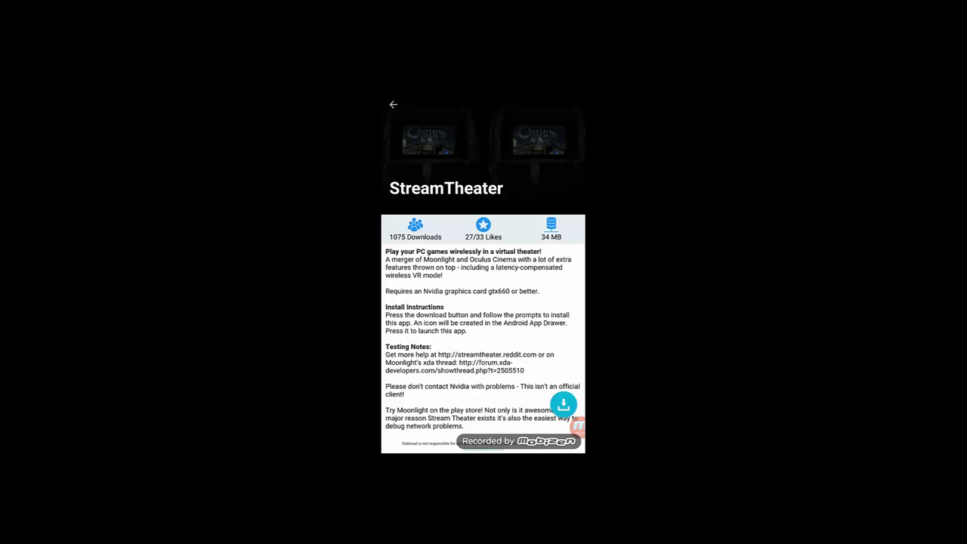
pyautogui.click(564, 405)
pyautogui.click(563, 405)
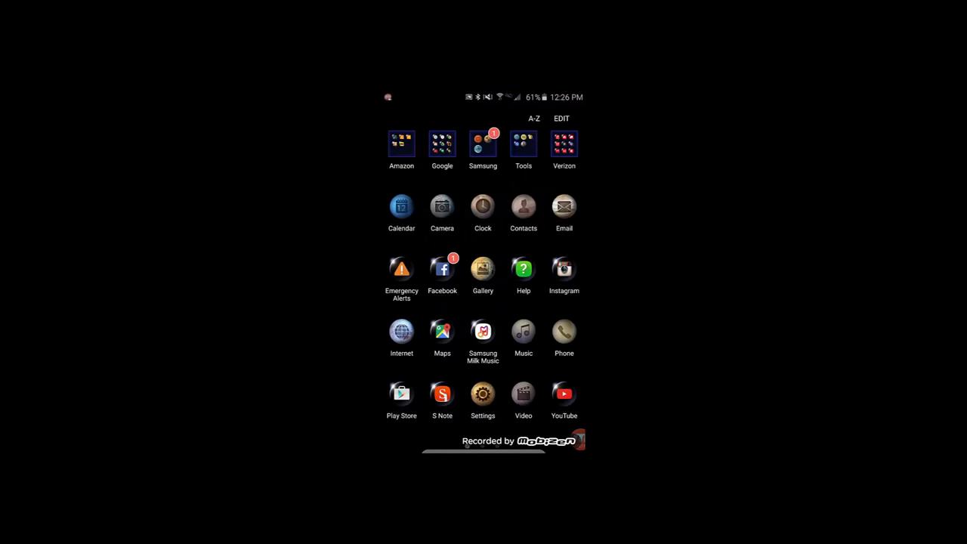
# Find Stream Theater in the phone's app drawer and launch it.
pyautogui.moveTo(545, 288); pyautogui.dragTo(423, 288)
pyautogui.moveTo(544, 287); pyautogui.dragTo(423, 287)
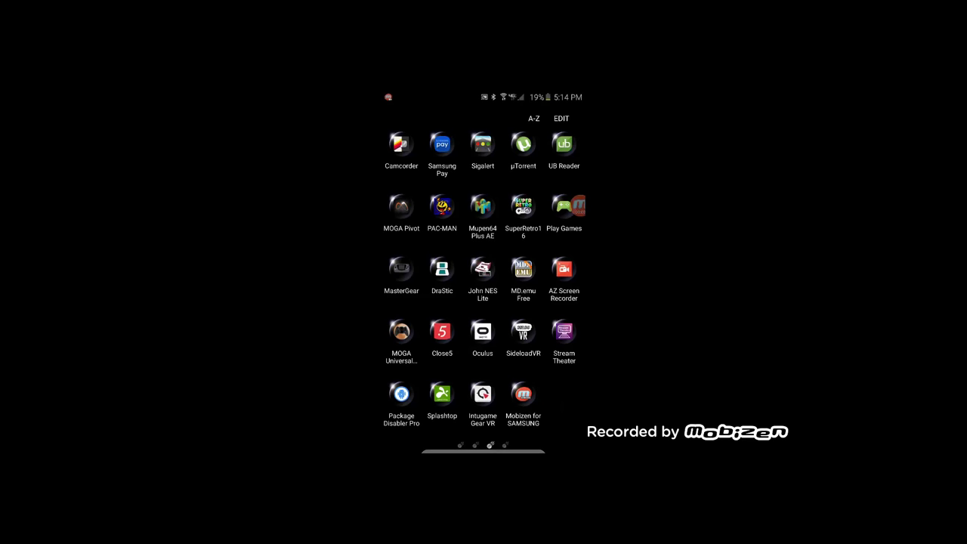
pyautogui.click(564, 332)
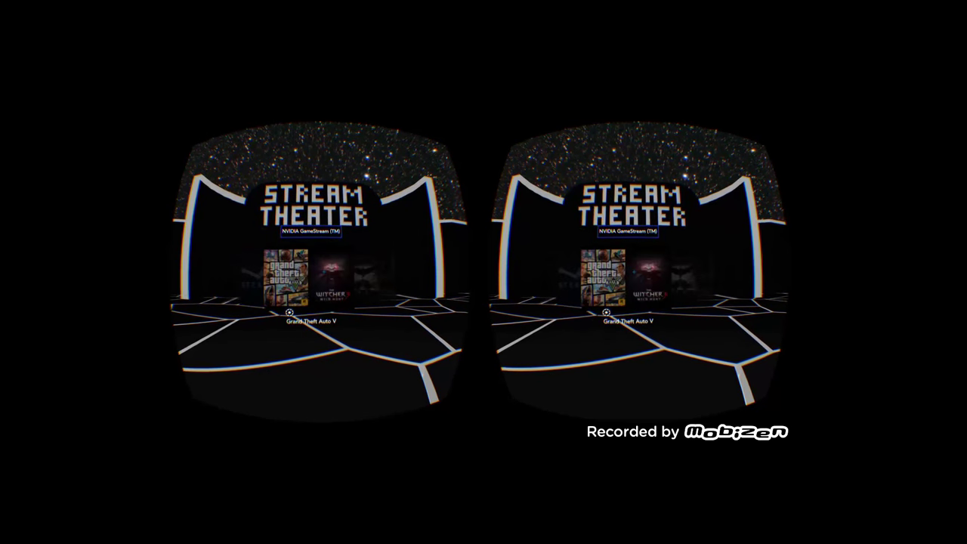
# Select retroarch in Stream Theater's NVIDIA GameStream library and start streaming it.
pyautogui.press('Right')
pyautogui.press('Right')
pyautogui.press('Right')
pyautogui.press('Right')
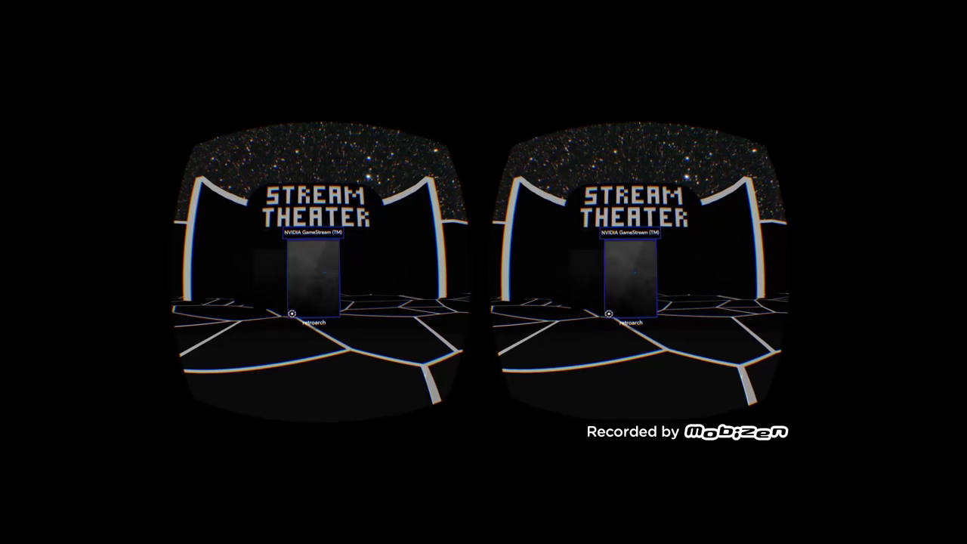
pyautogui.click(325, 273)
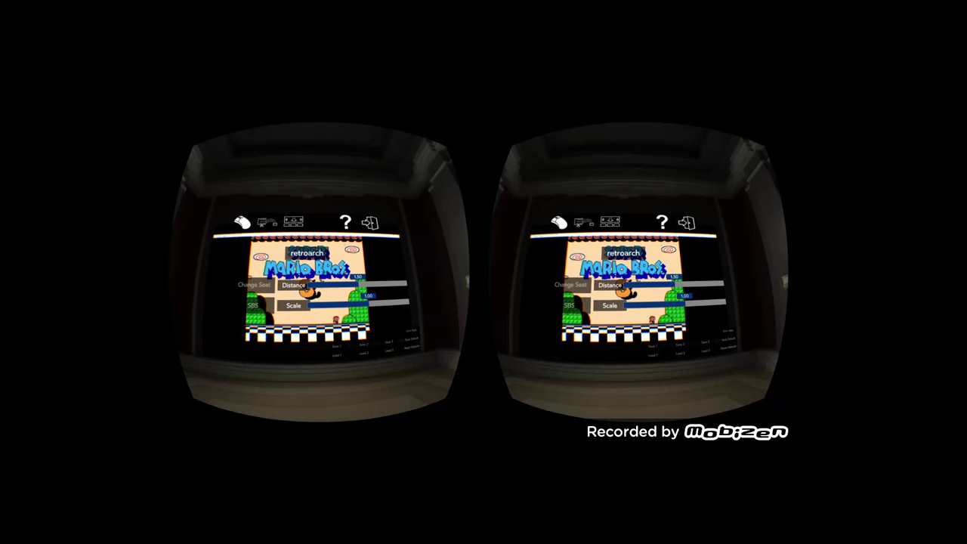
# Dismiss the retroarch screen settings overlay and resume the paused Mario Bros. game.
pyautogui.press('Escape')
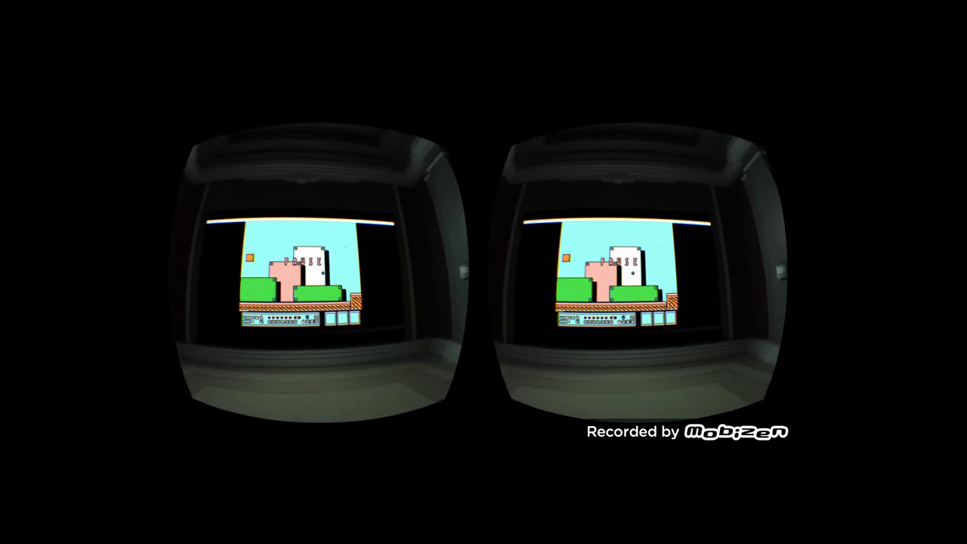
pyautogui.click(323, 273)
pyautogui.click(316, 266)
pyautogui.click(325, 272)
pyautogui.press('Escape')
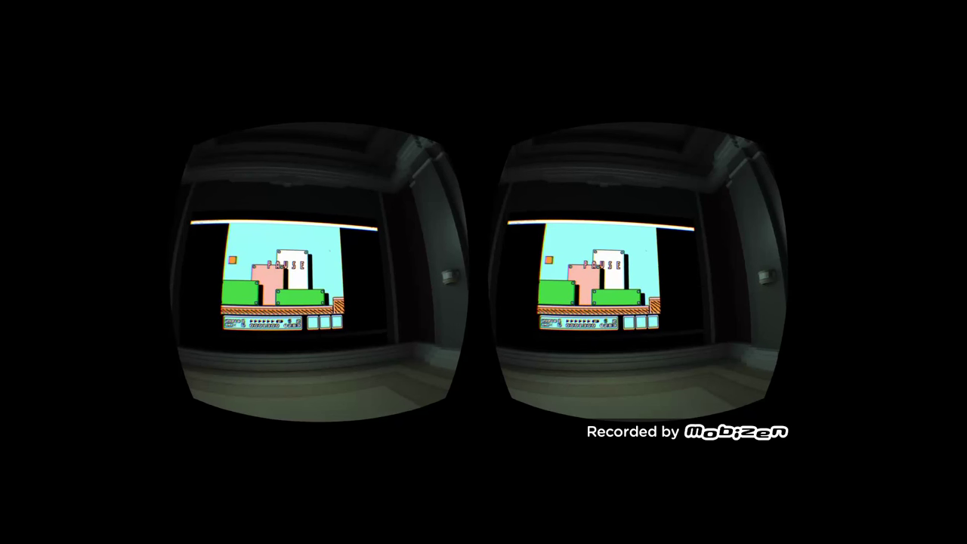
pyautogui.press('Return')
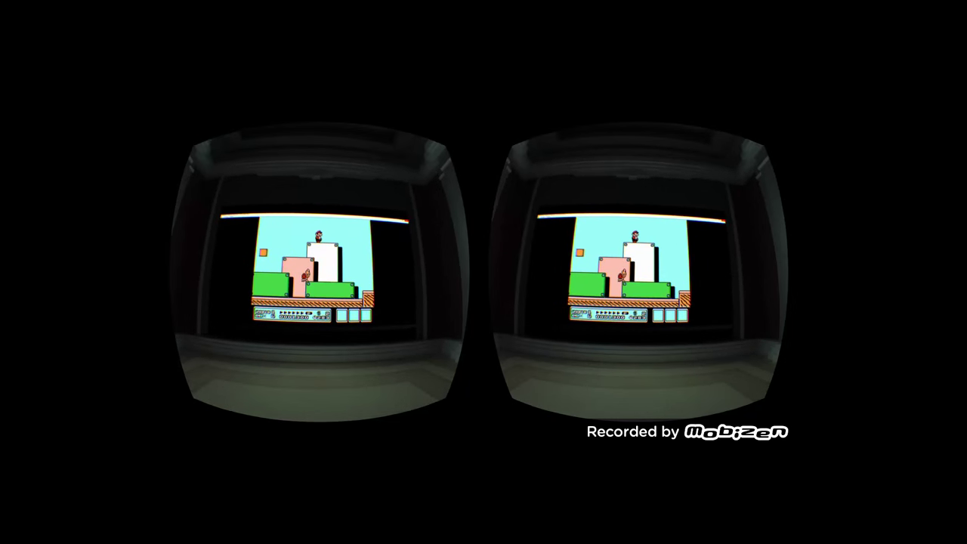
# Play the streamed Mario level, advancing Mario past the enemies and collecting the power-ups from the question blocks.
pyautogui.press('Right')
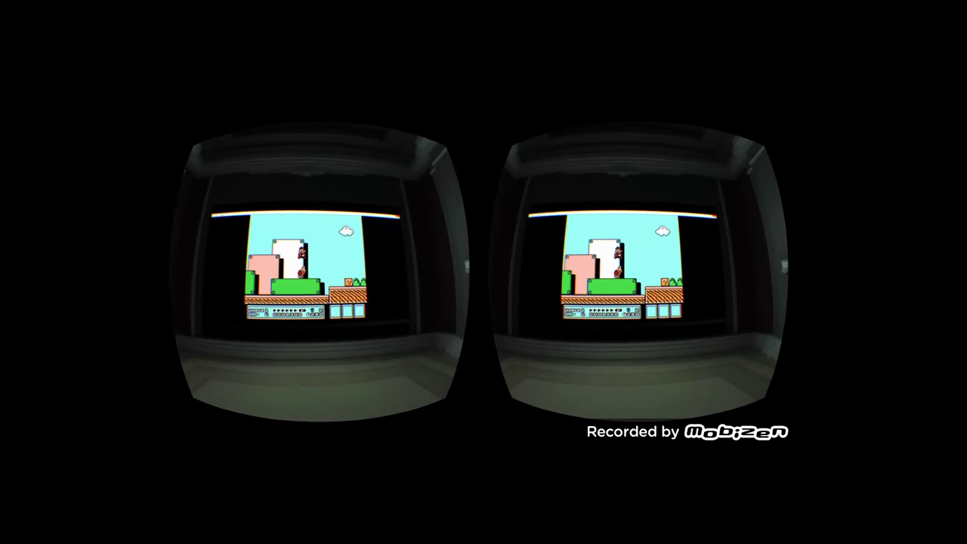
pyautogui.press('Right')
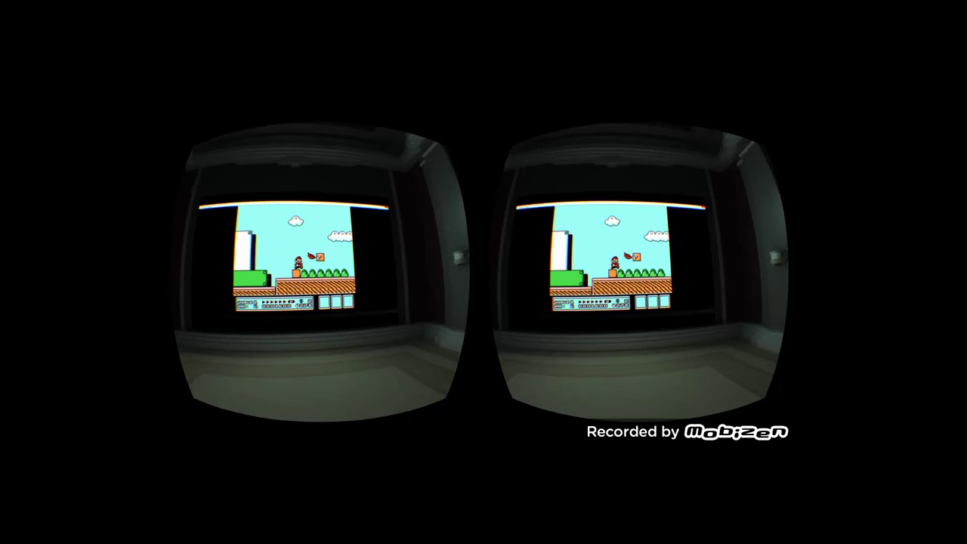
pyautogui.press('Right')
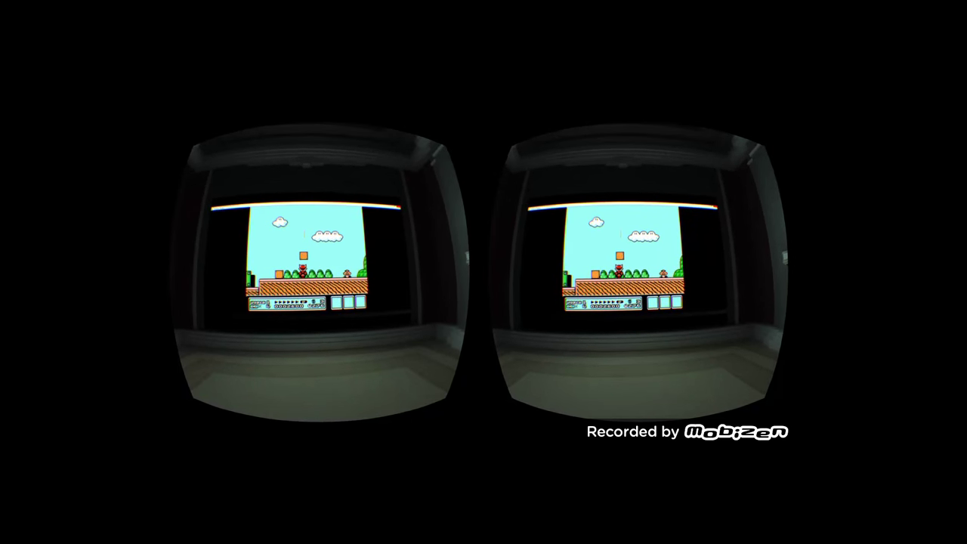
pyautogui.press('Right')
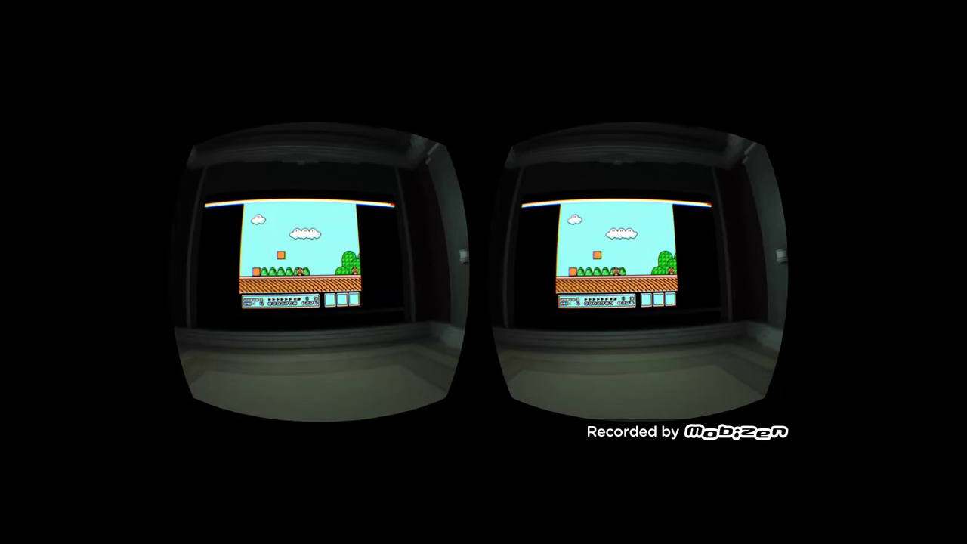
pyautogui.press('Right')
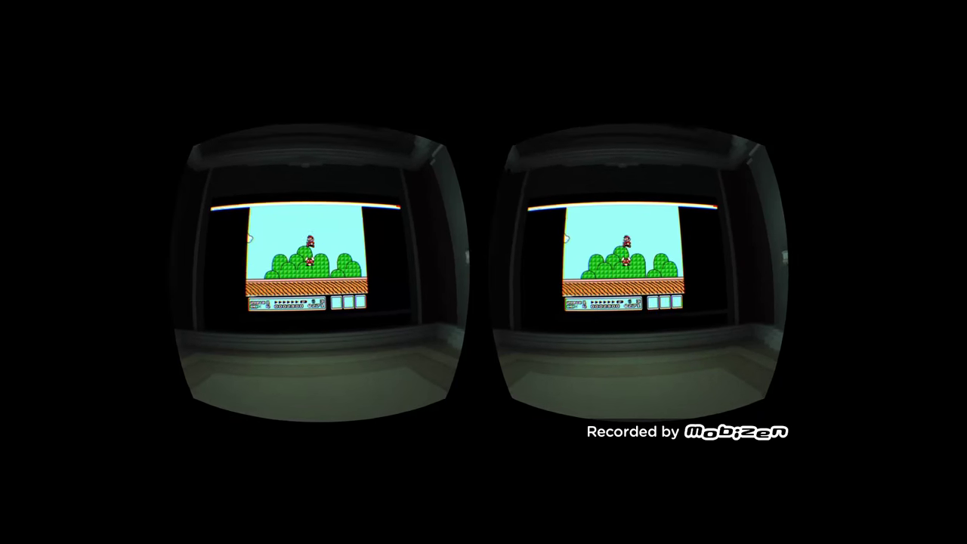
pyautogui.press('Right')
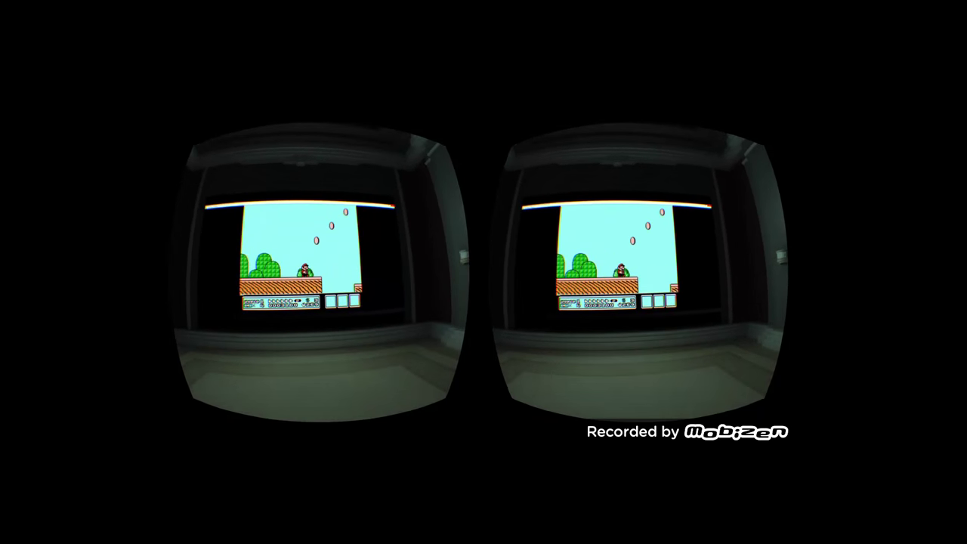
pyautogui.press('Right')
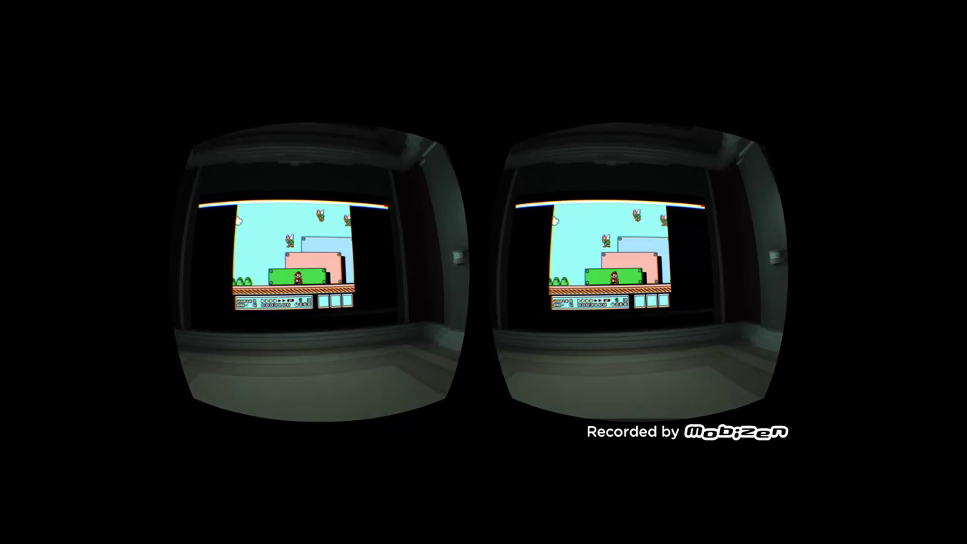
pyautogui.press('Right')
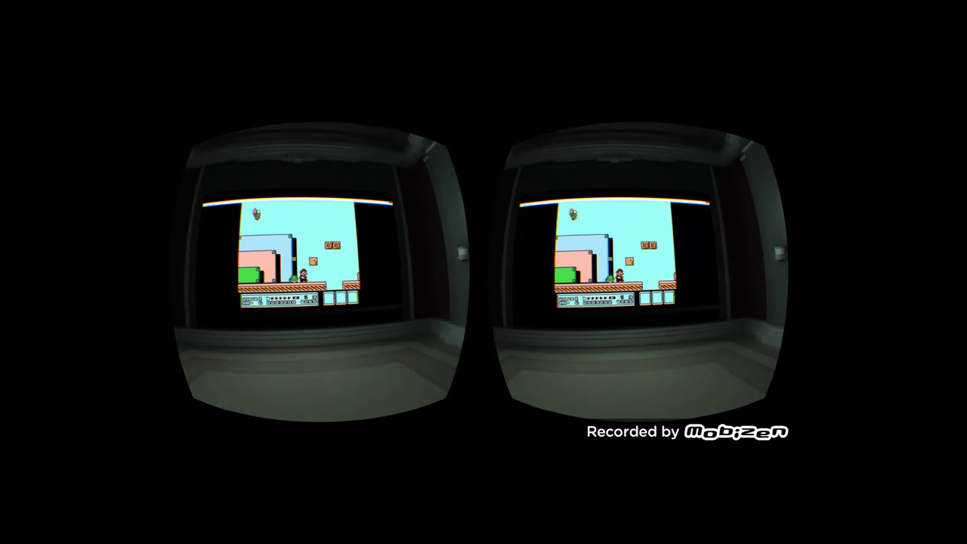
pyautogui.press('Right')
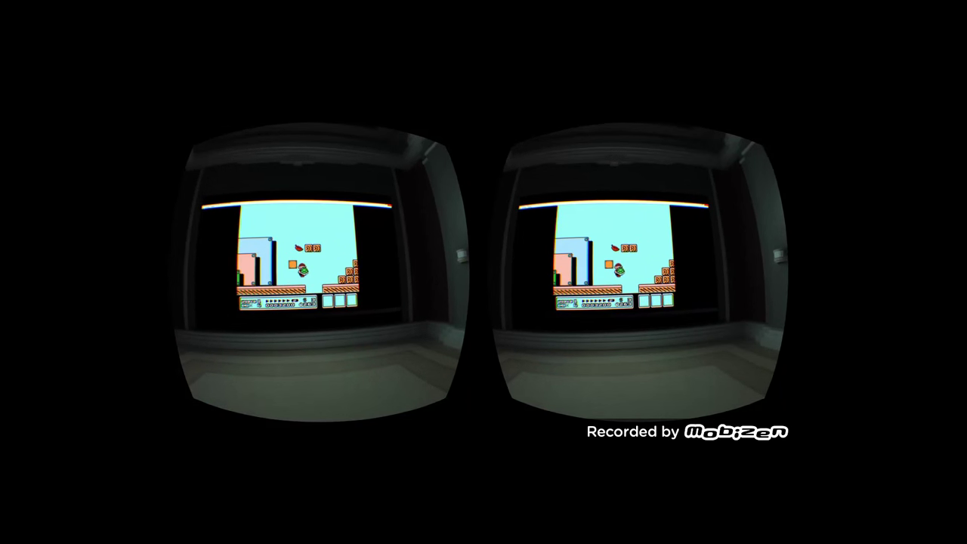
pyautogui.press('x')
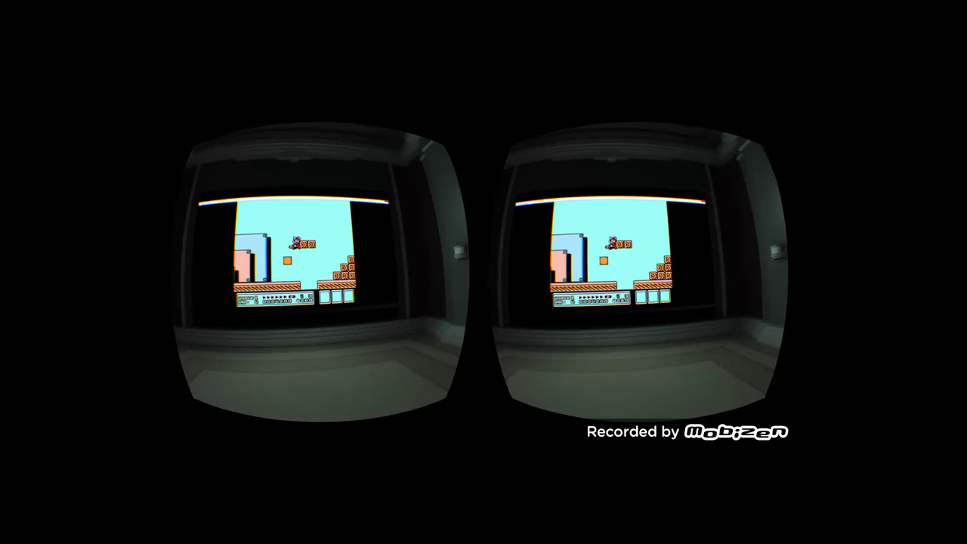